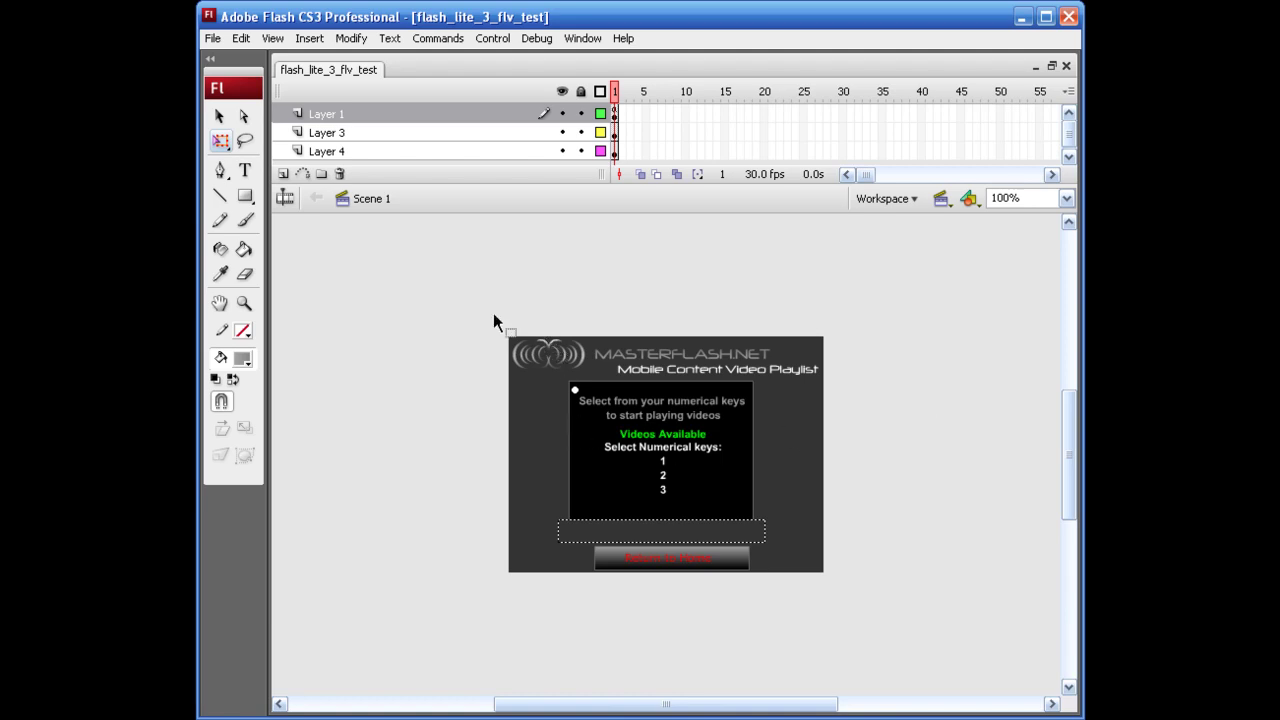
# Select and deselect all the objects on the playlist stage several times to review them.
pyautogui.moveTo(490, 315); pyautogui.dragTo(866, 606)
pyautogui.click(866, 606)
pyautogui.moveTo(477, 315); pyautogui.dragTo(853, 618)
pyautogui.click(853, 618)
pyautogui.moveTo(478, 313); pyautogui.dragTo(869, 609)
pyautogui.click(868, 602)
pyautogui.moveTo(479, 309); pyautogui.dragTo(867, 589)
pyautogui.click(856, 593)
pyautogui.moveTo(482, 315); pyautogui.dragTo(871, 611)
pyautogui.click(868, 606)
pyautogui.moveTo(450, 310); pyautogui.dragTo(866, 571)
pyautogui.click(867, 572)
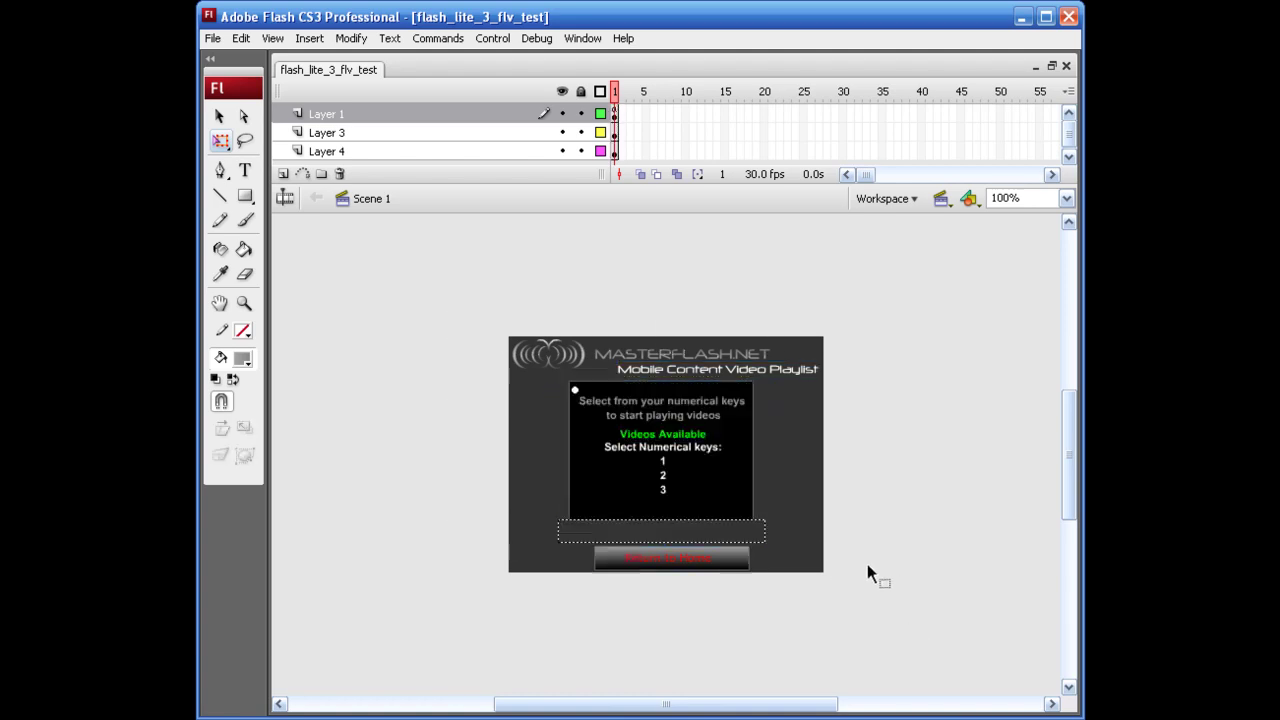
# Inspect each stage element: video panel, Videos Available text, instruction texts, dashed text box, return button.
pyautogui.click(664, 456)
pyautogui.click(652, 434)
pyautogui.click(629, 405)
pyautogui.click(662, 466)
pyautogui.click(771, 500)
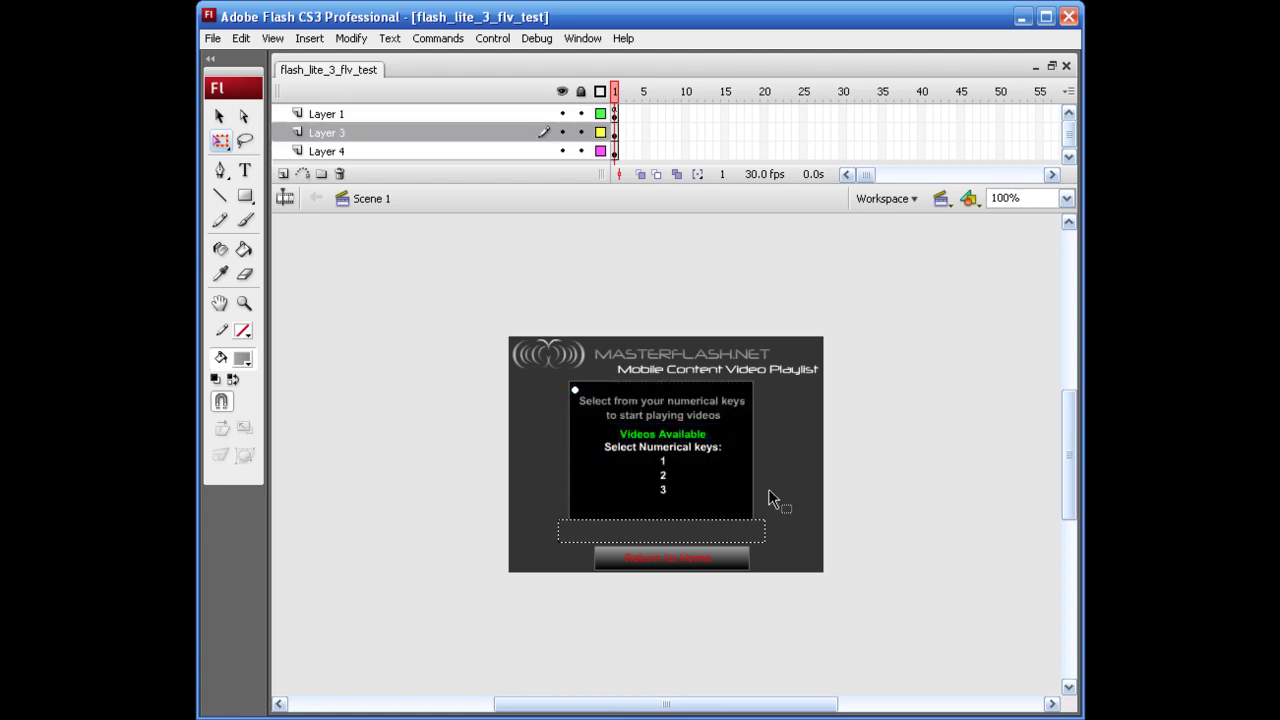
pyautogui.click(588, 537)
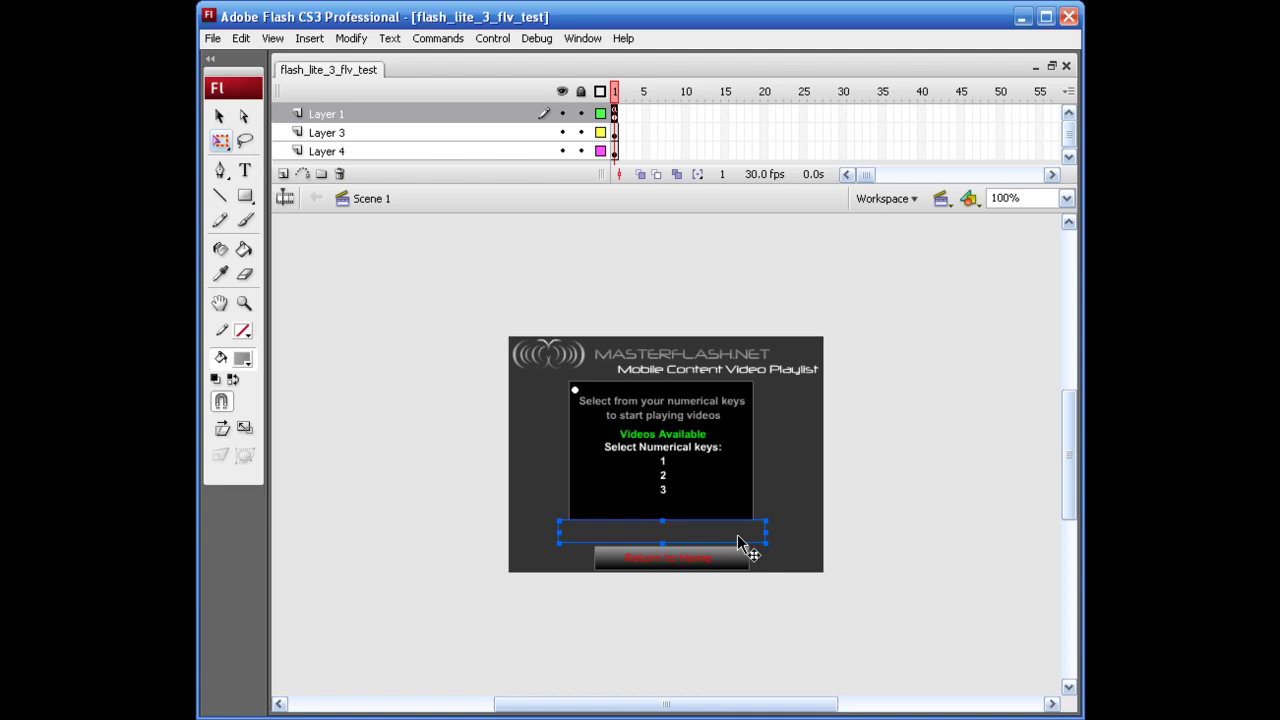
pyautogui.click(720, 584)
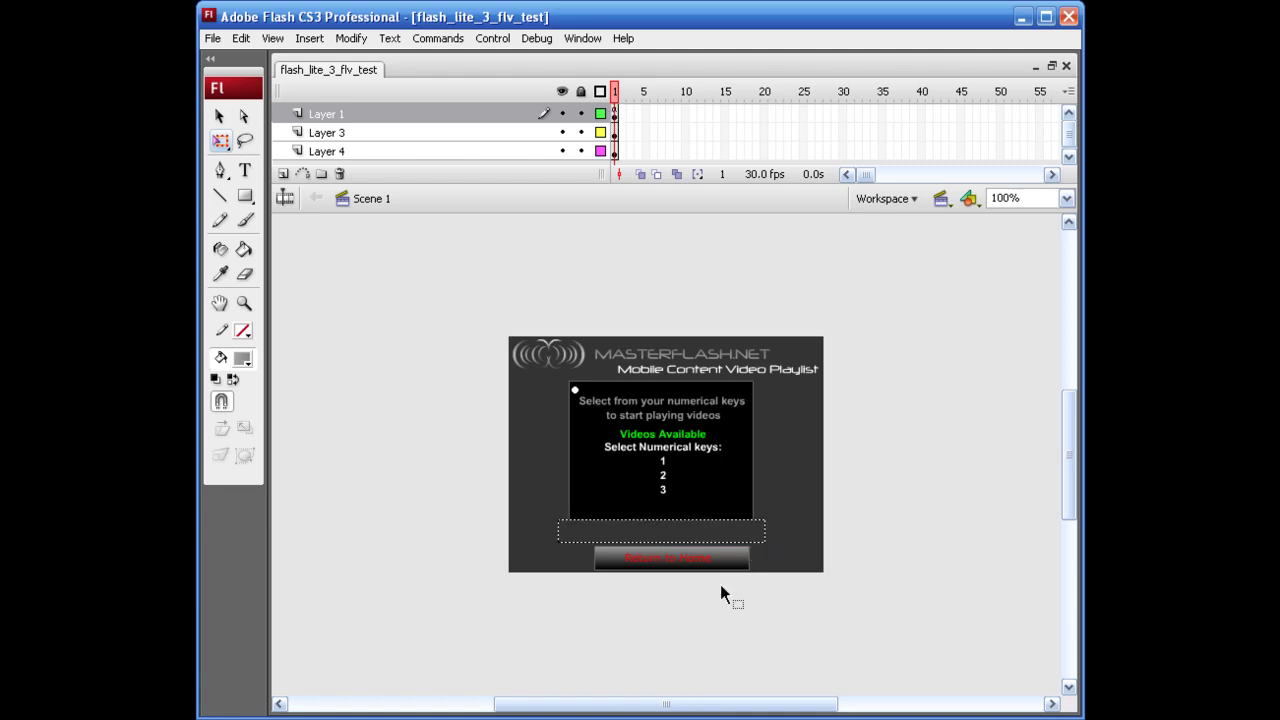
pyautogui.click(679, 568)
pyautogui.click(623, 590)
pyautogui.click(700, 566)
pyautogui.click(657, 600)
# Test the movie in Device Central's Flash Lite 3.0 320x240 emulator and show the keypad.
pyautogui.hotkey('ctrl', 'Return')
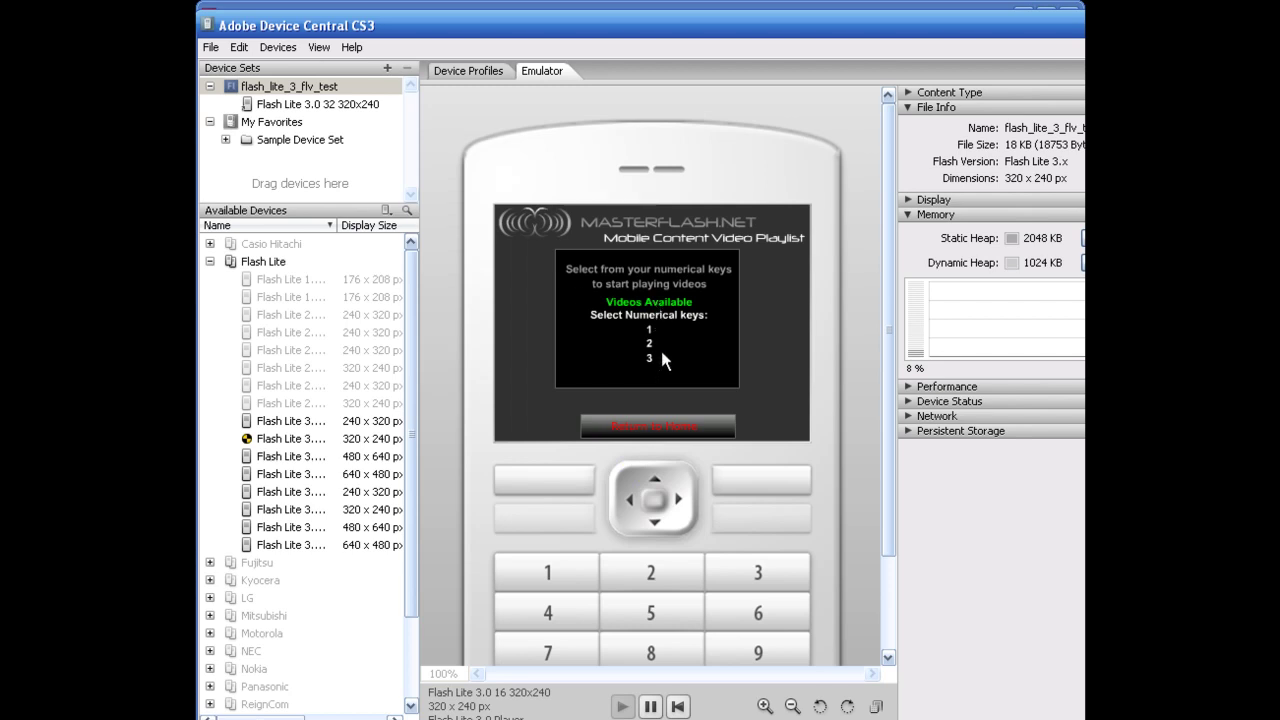
pyautogui.click(657, 538)
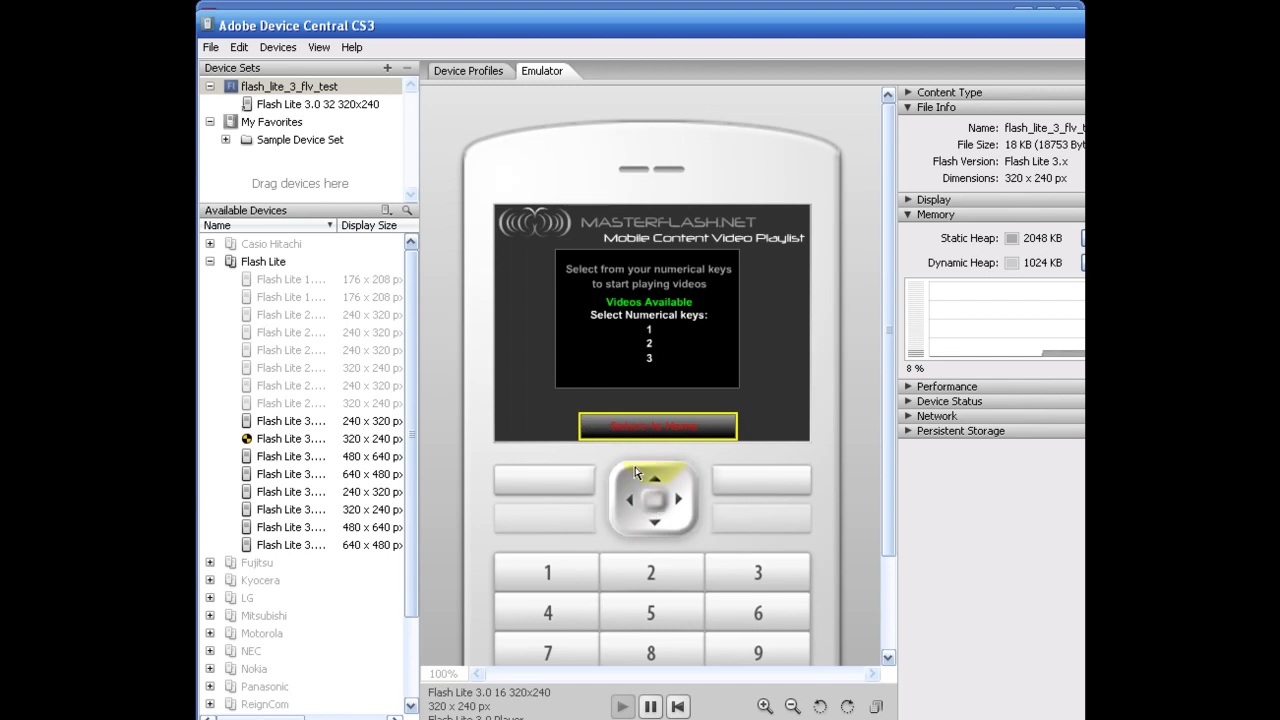
pyautogui.scroll(-3, 627, 425)
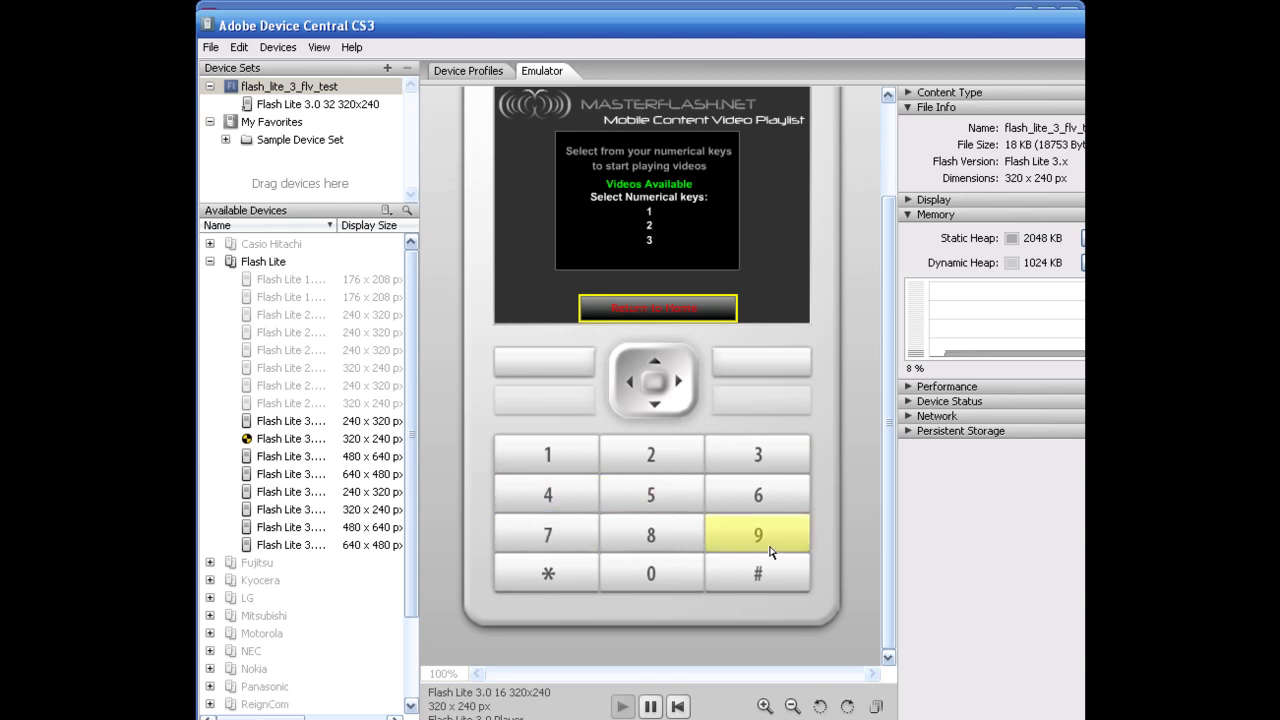
# Play playlist videos 3, 2, 1 and 3 from the keypad, then pause on Fire2 Video 1.
pyautogui.click(758, 456)
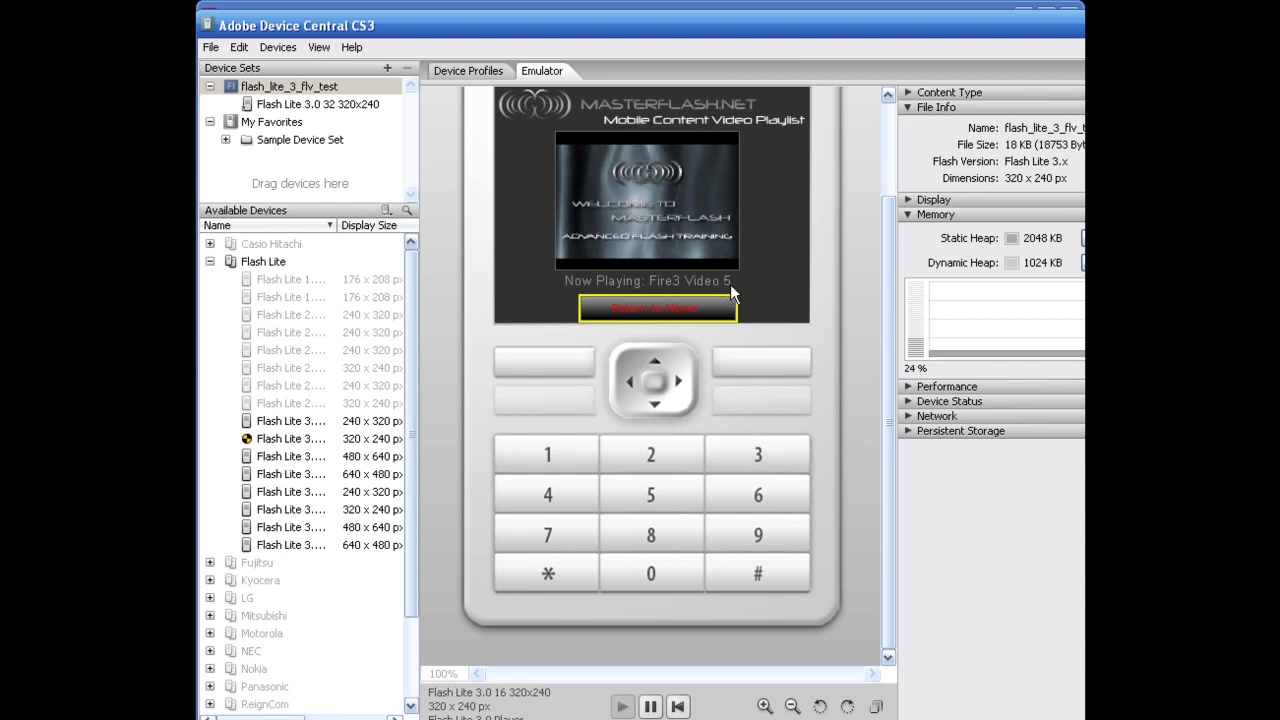
pyautogui.click(650, 458)
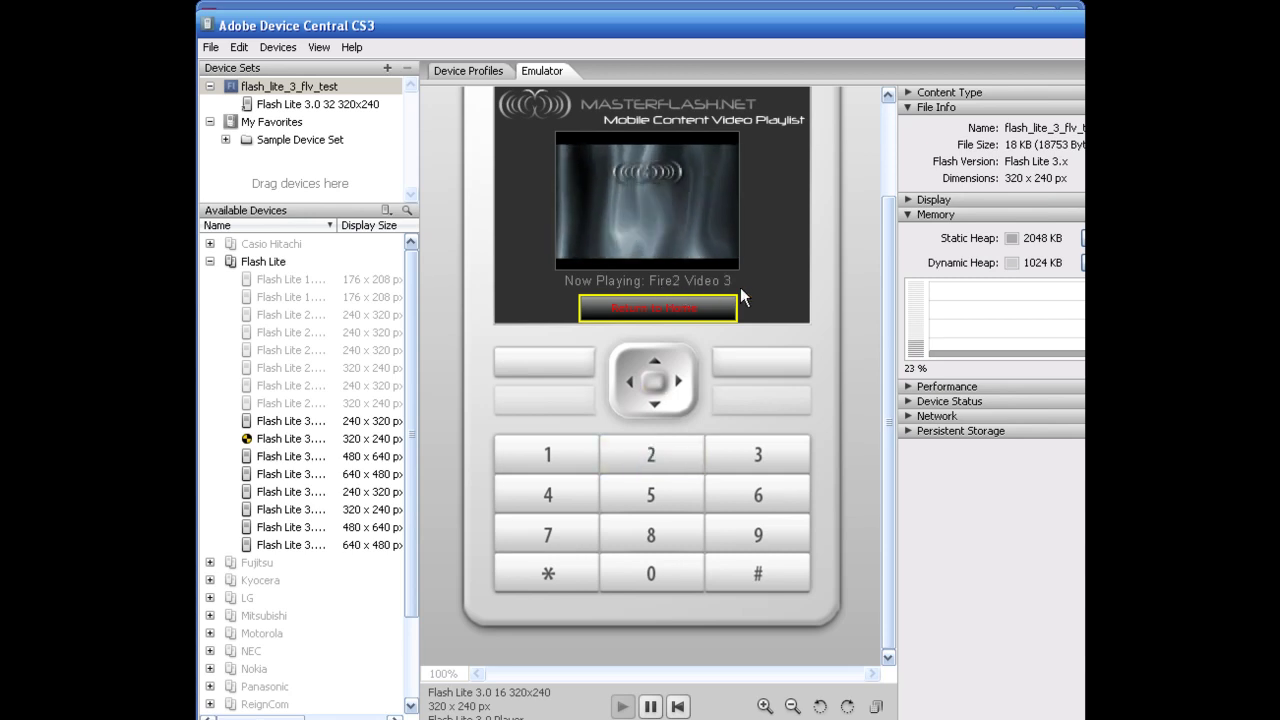
pyautogui.click(561, 456)
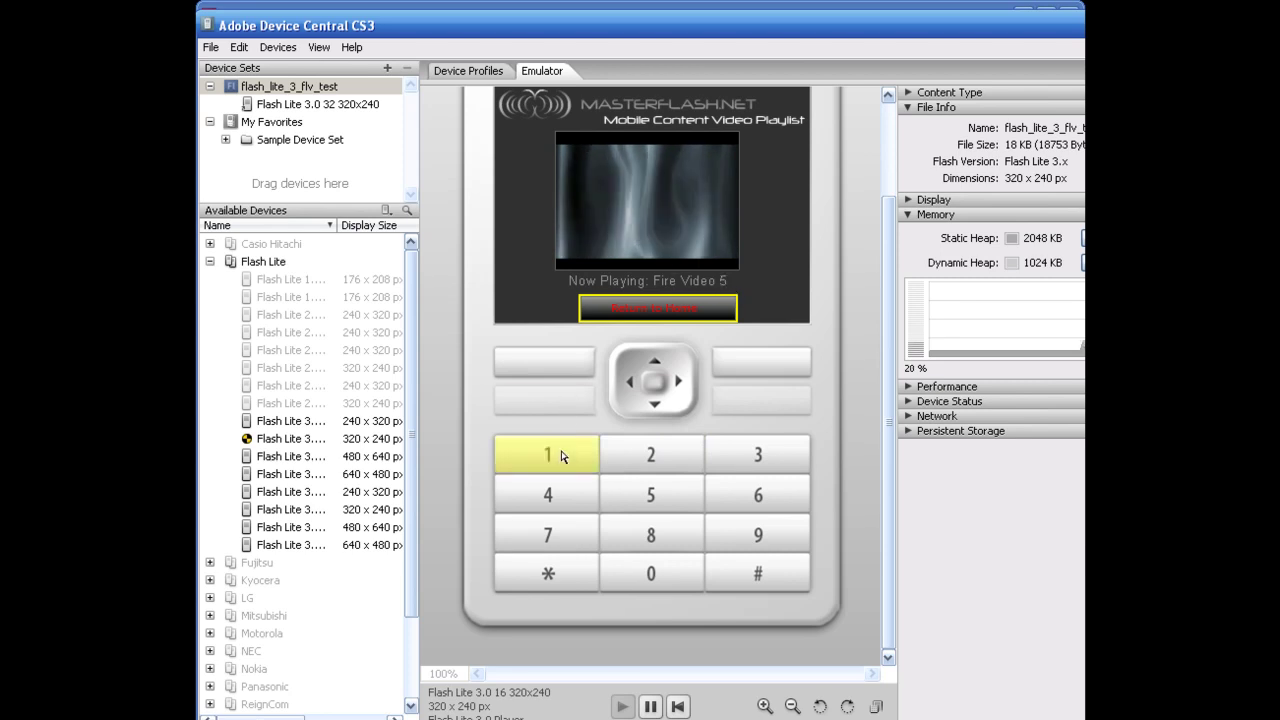
pyautogui.click(757, 458)
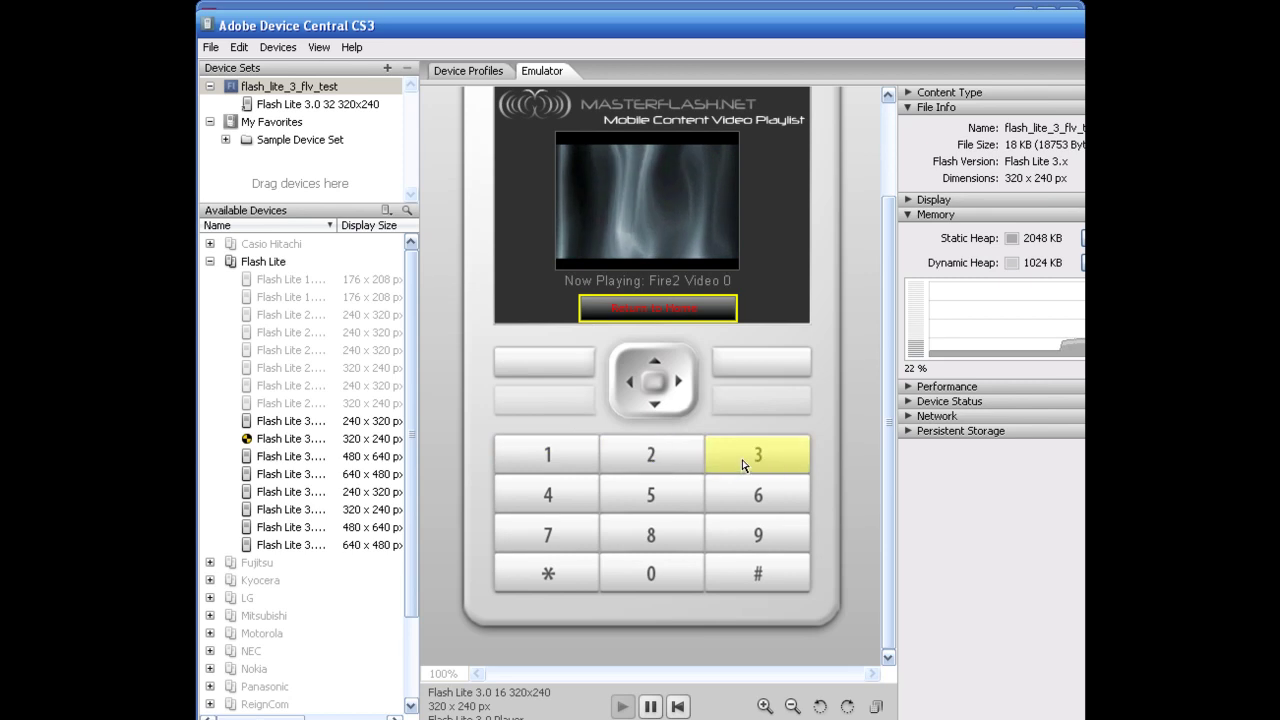
pyautogui.click(648, 707)
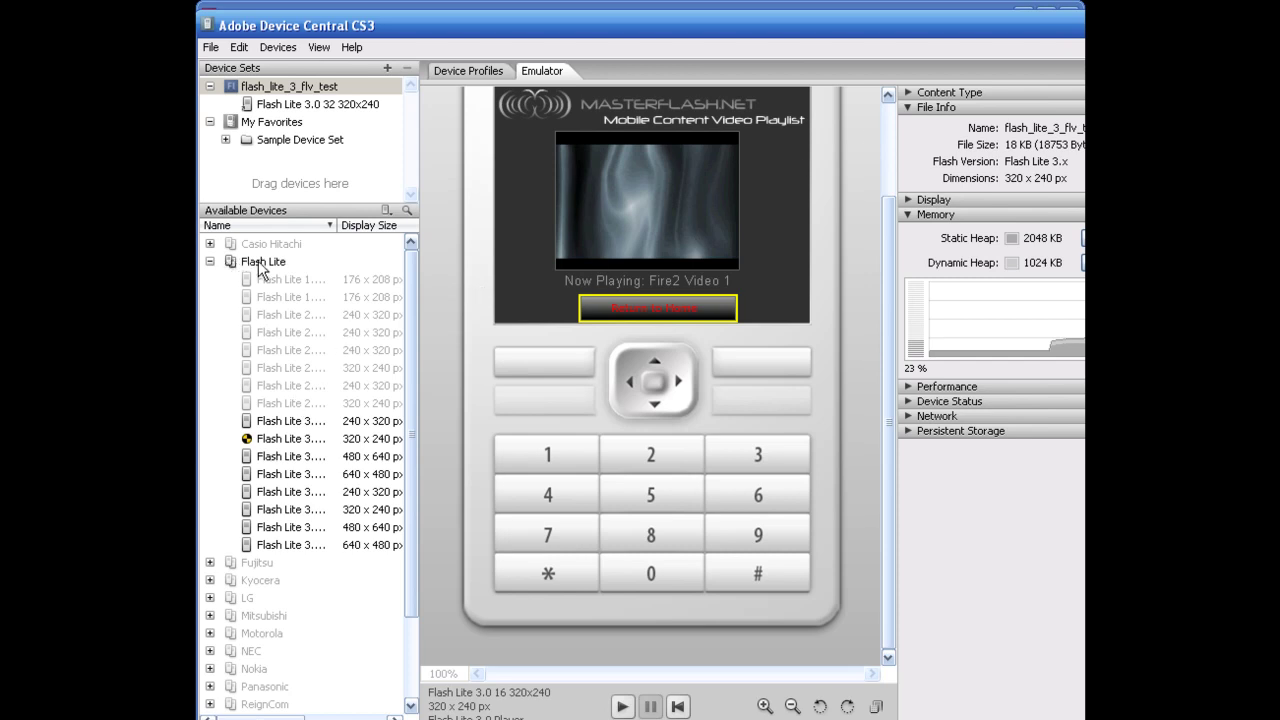
# Look at the Flash Lite 3.0 16 320x240 and 480x640 devices, then close the flv test document in Flash.
pyautogui.click(270, 444)
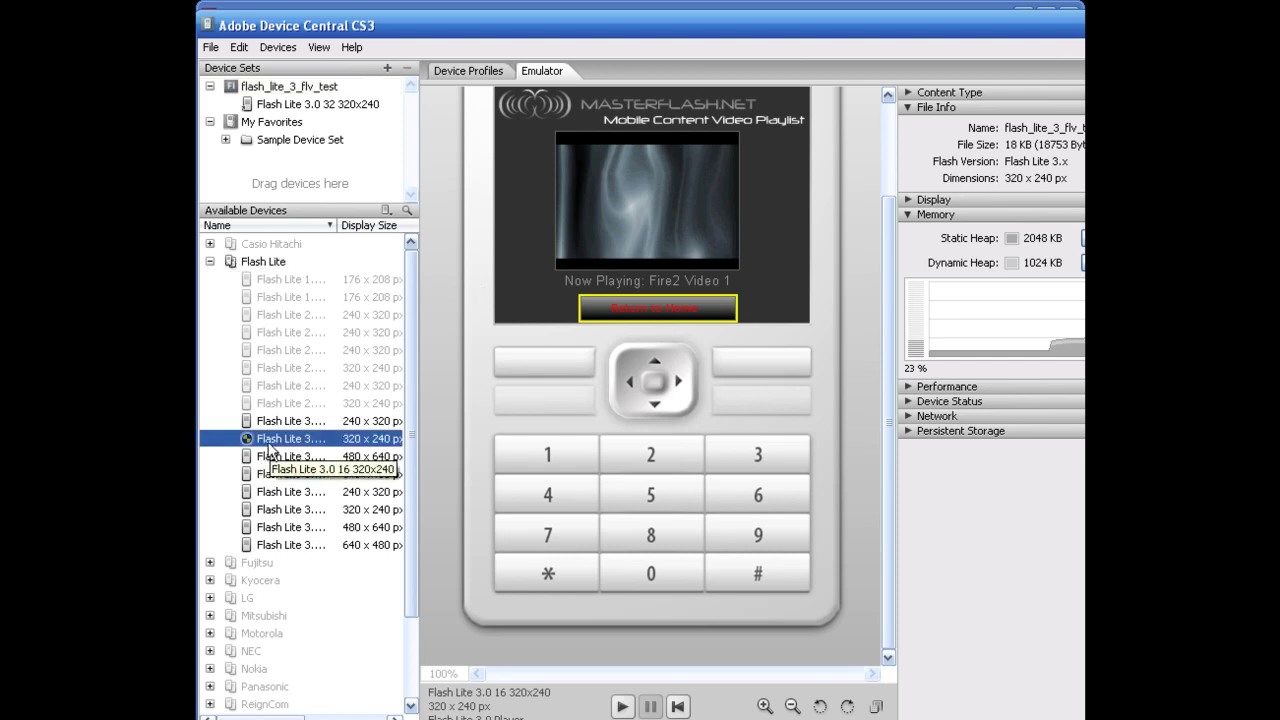
pyautogui.click(240, 461)
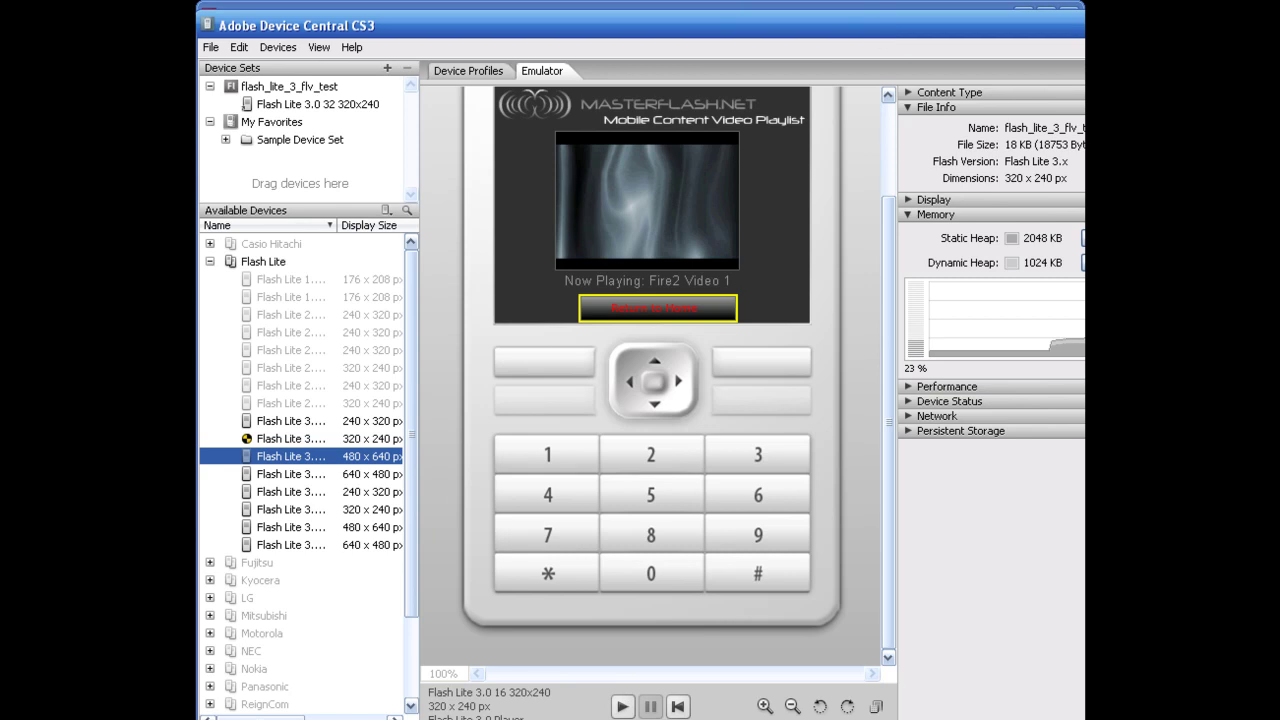
pyautogui.hotkey('alt', 'Tab')
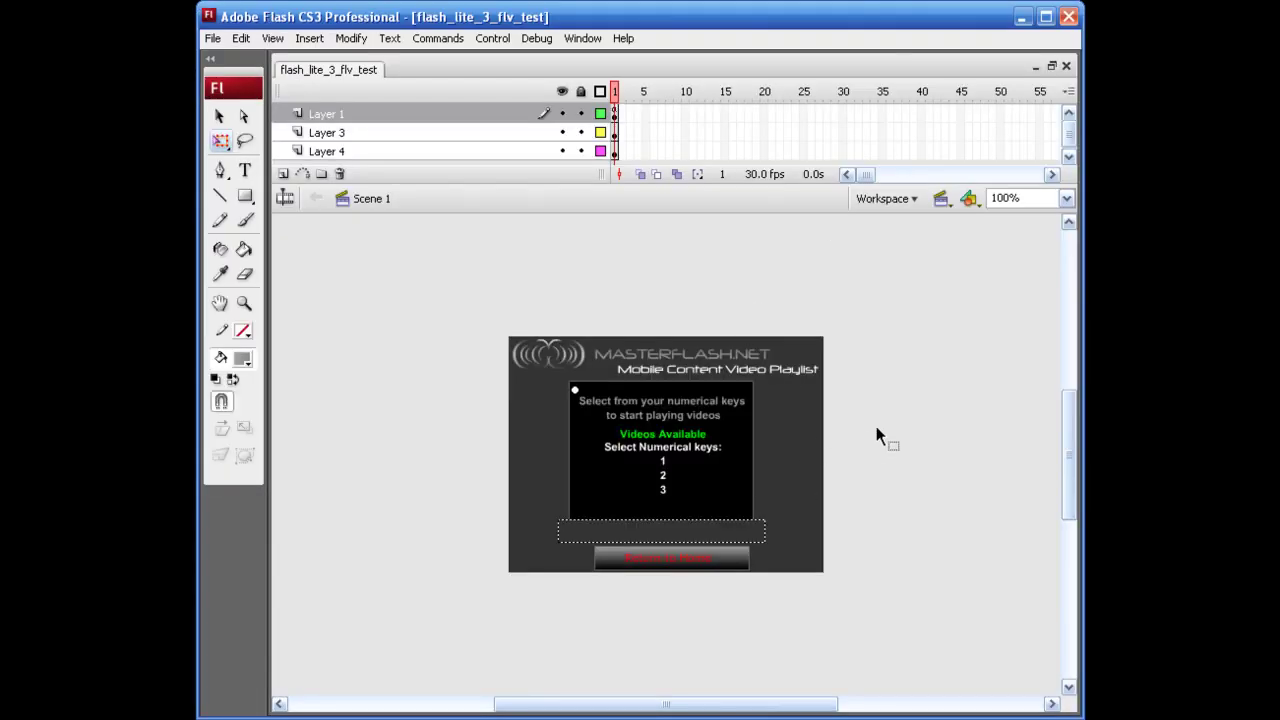
pyautogui.hotkey('alt', 'Tab')
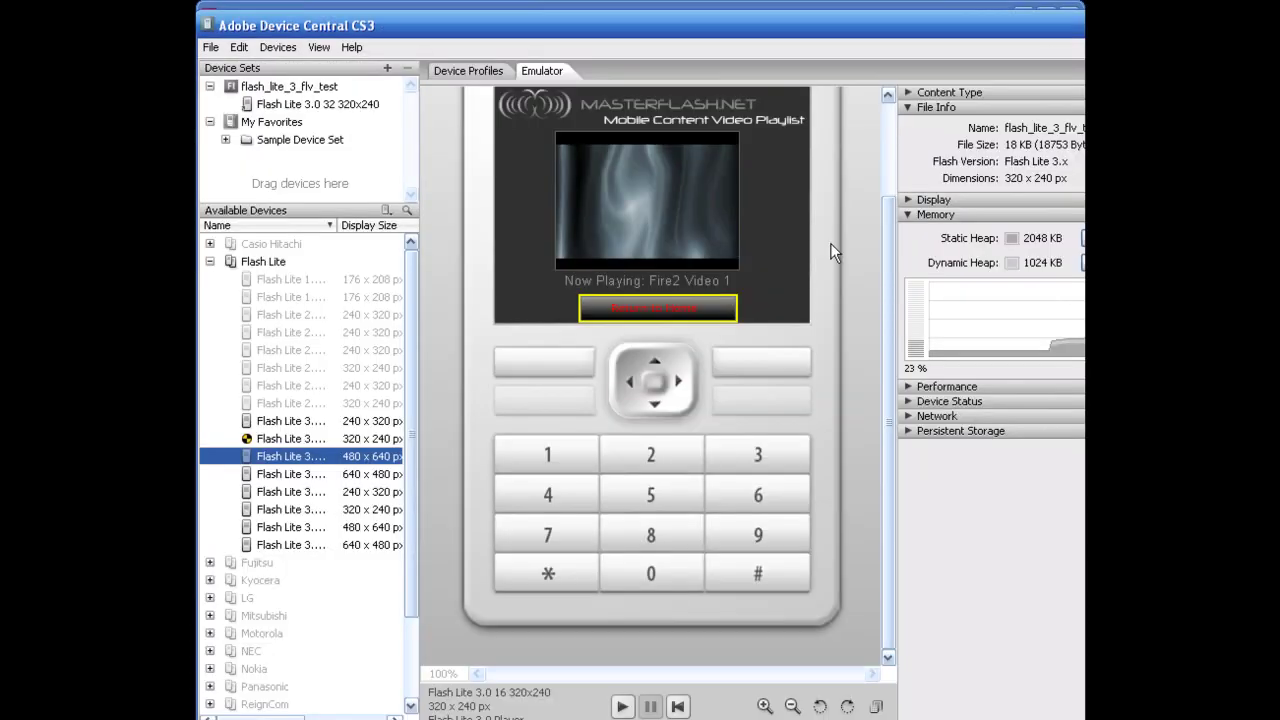
pyautogui.hotkey('alt', 'Tab')
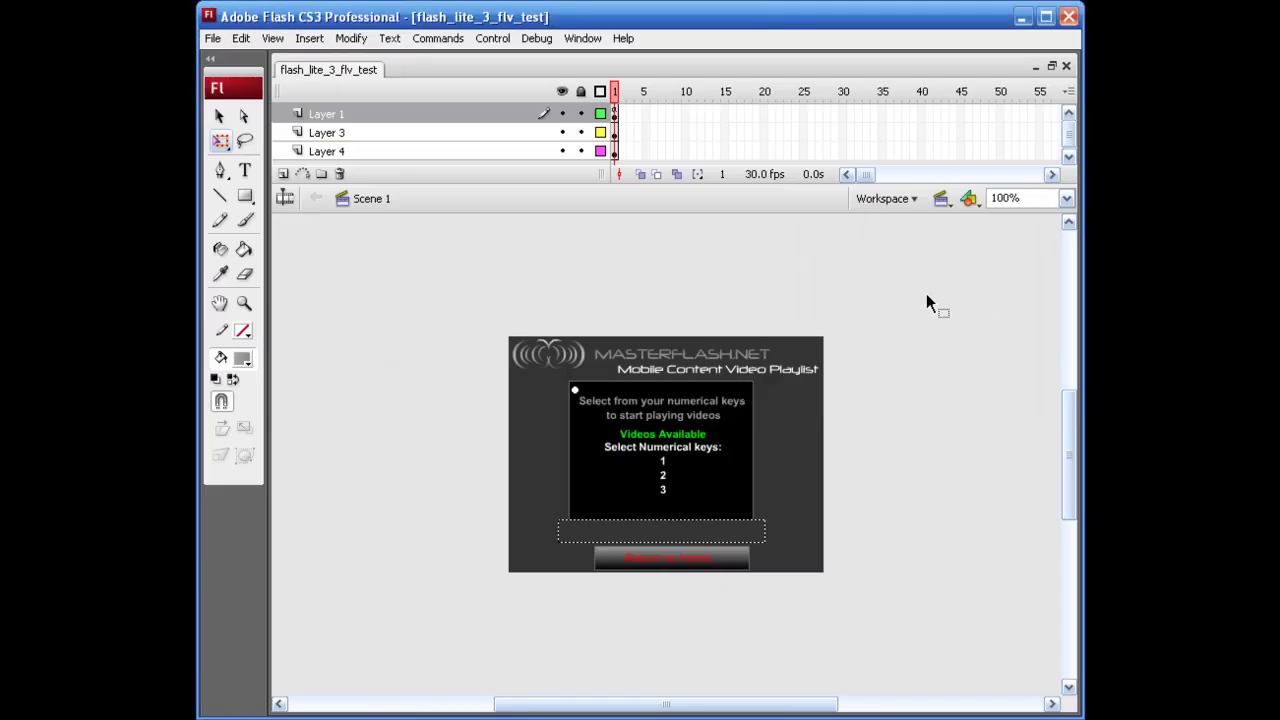
pyautogui.click(1066, 68)
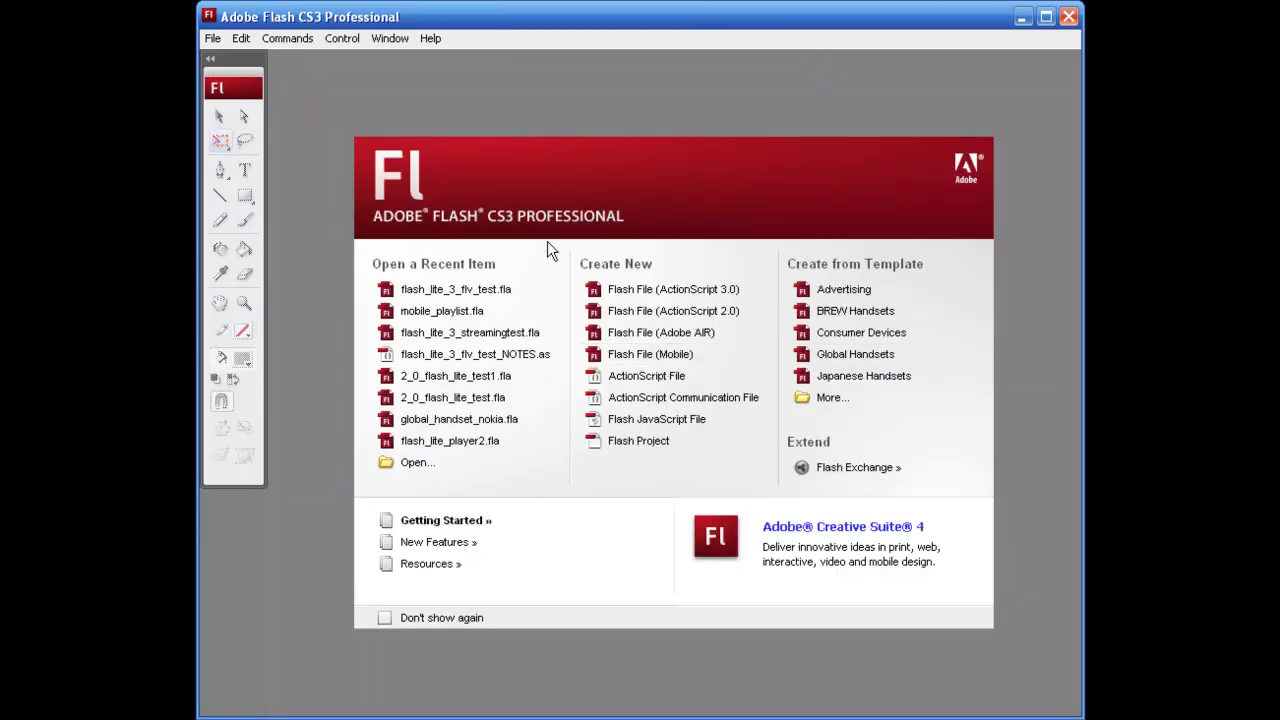
pyautogui.hotkey('alt', 'Tab')
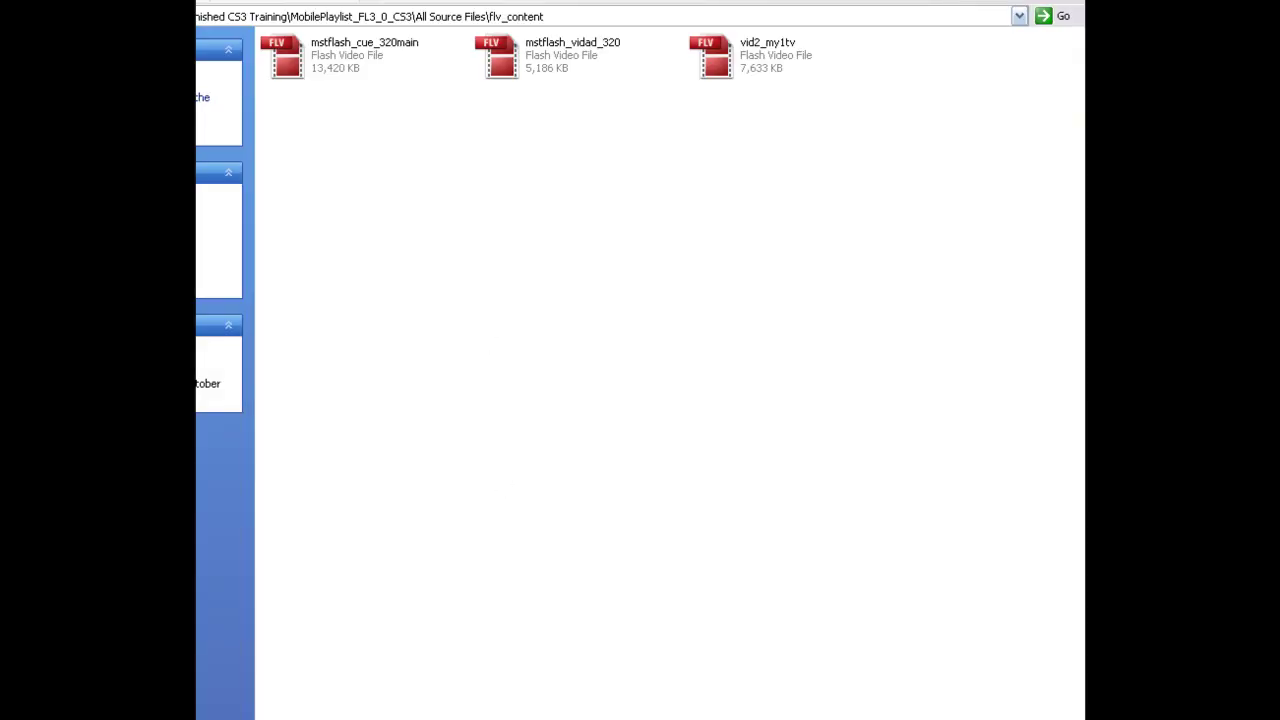
# Browse All Source Files beside mobile_playlist and open flv_content to view its three FLV videos.
pyautogui.press('BackSpace')
pyautogui.moveTo(472, 146); pyautogui.dragTo(757, 126)
pyautogui.click(545, 62)
pyautogui.click(526, 173)
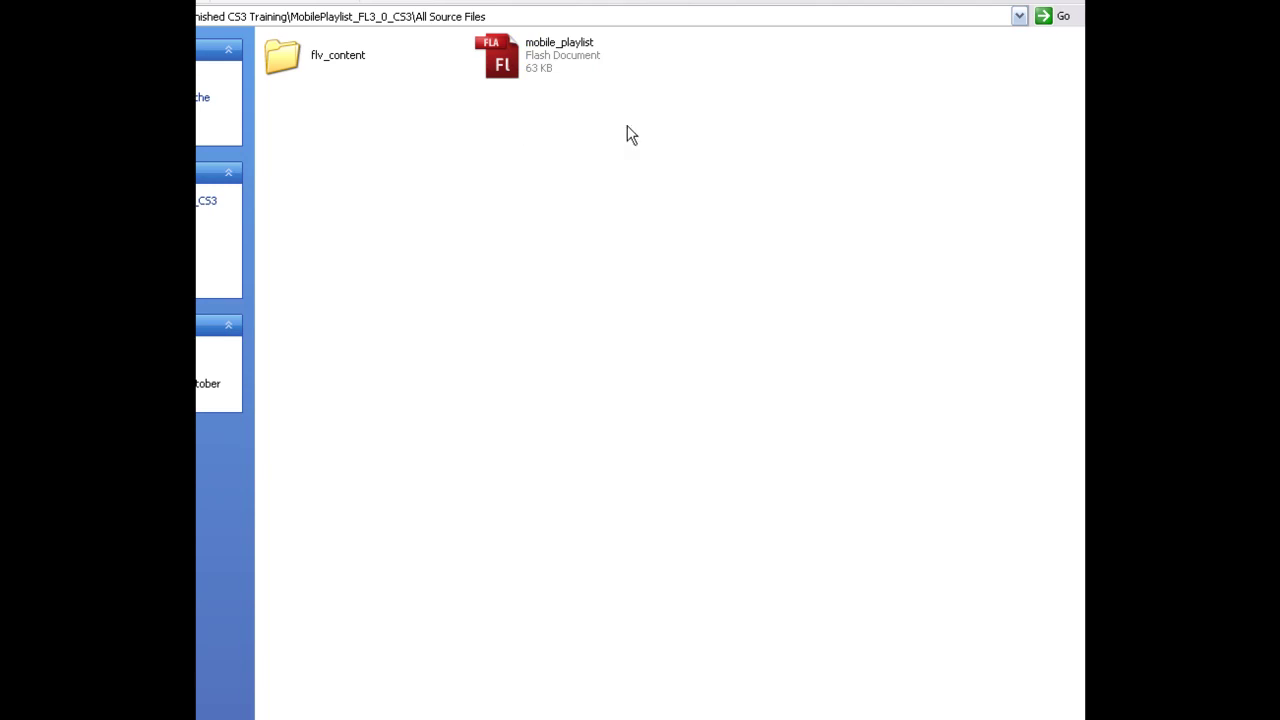
pyautogui.doubleClick(298, 59)
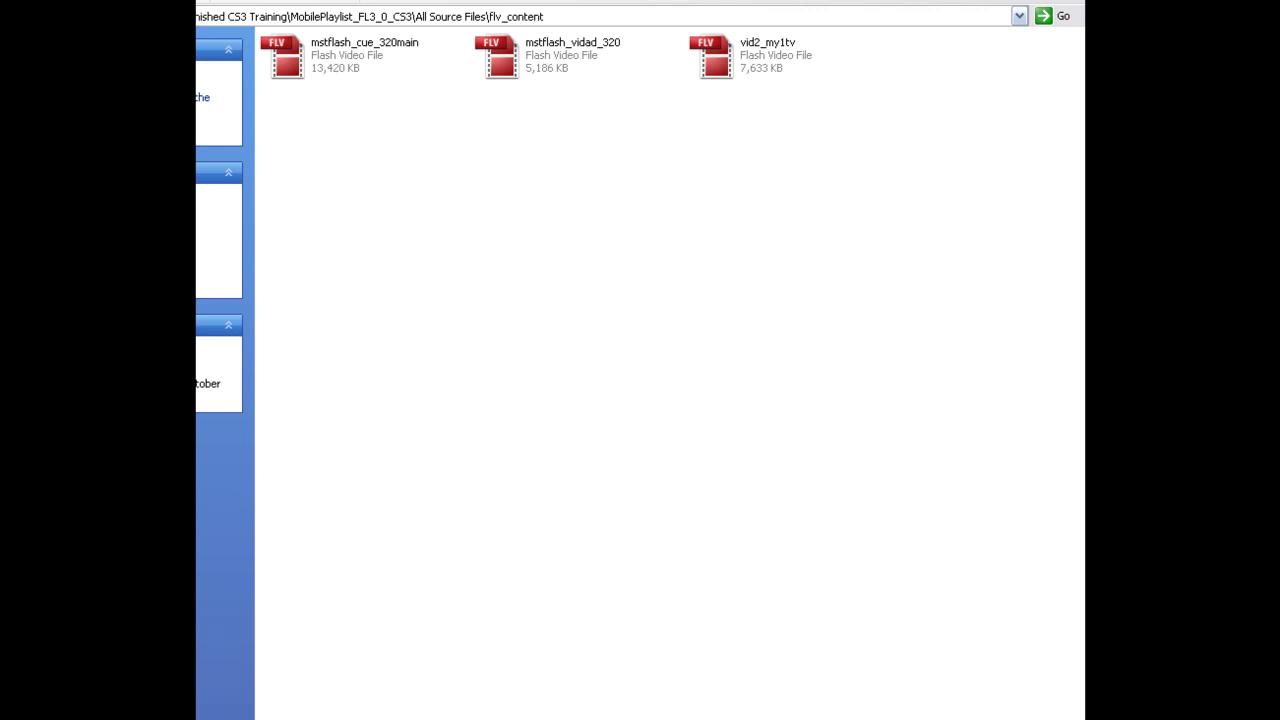
pyautogui.press('BackSpace')
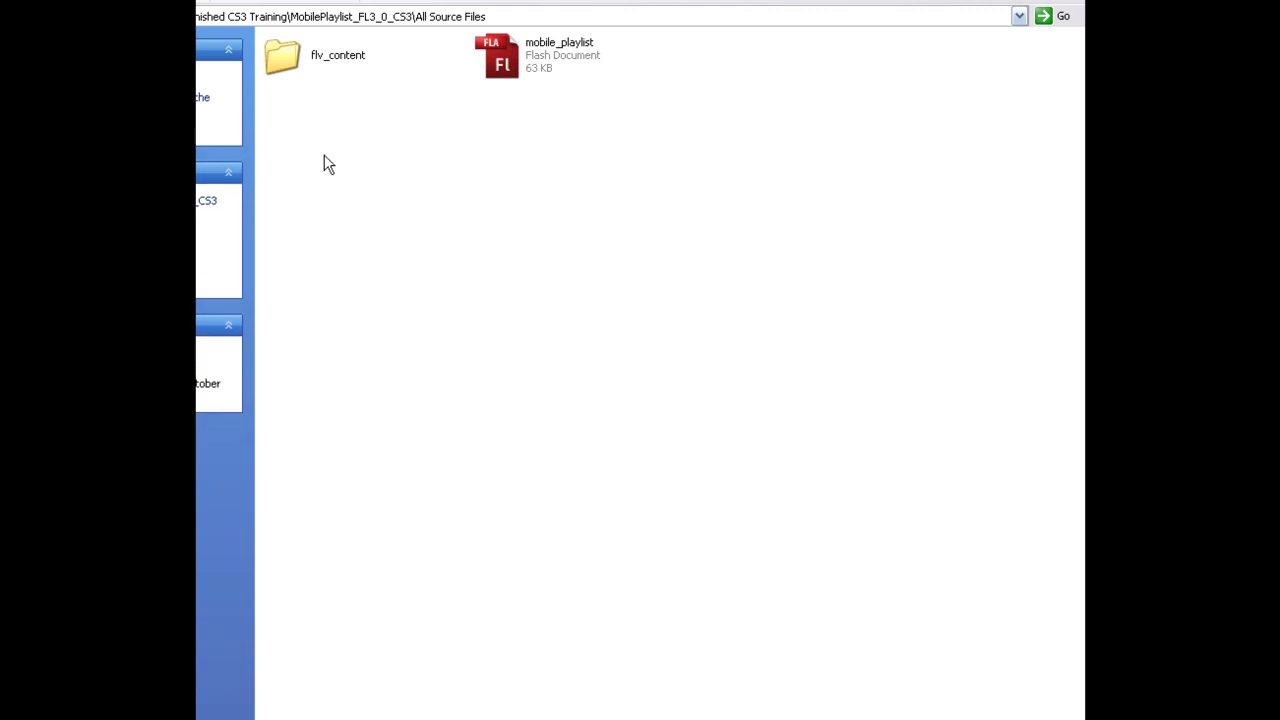
pyautogui.moveTo(317, 150); pyautogui.dragTo(343, 131)
pyautogui.click(335, 116)
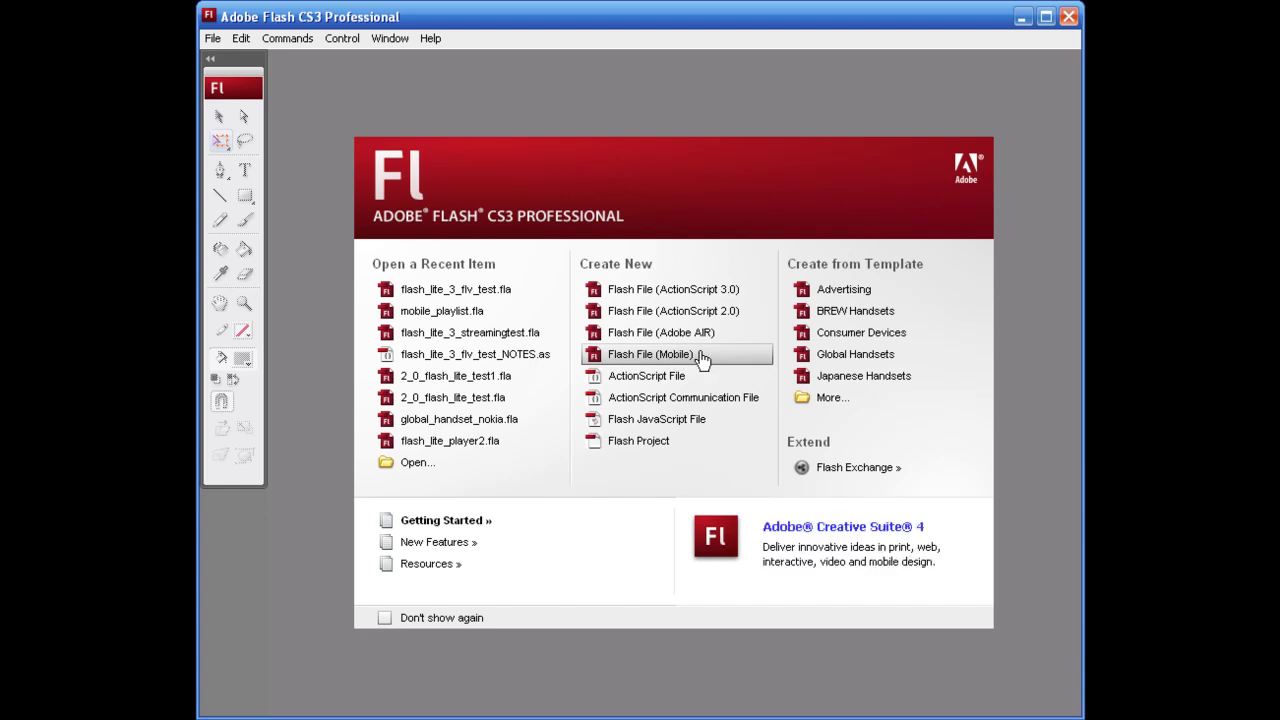
# Start a Flash File (Mobile) with Flash Lite 3.0 player targeting the Flash Lite 3.0 16 320x240 device.
pyautogui.click(700, 356)
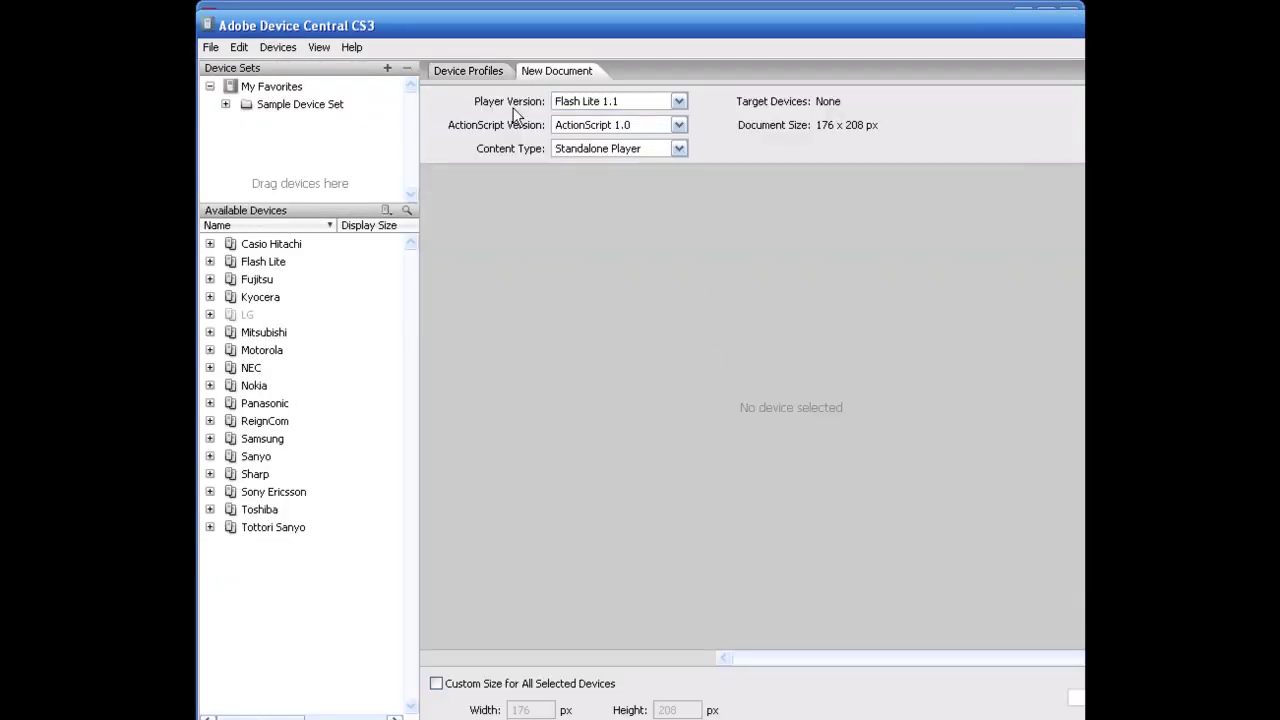
pyautogui.click(678, 101)
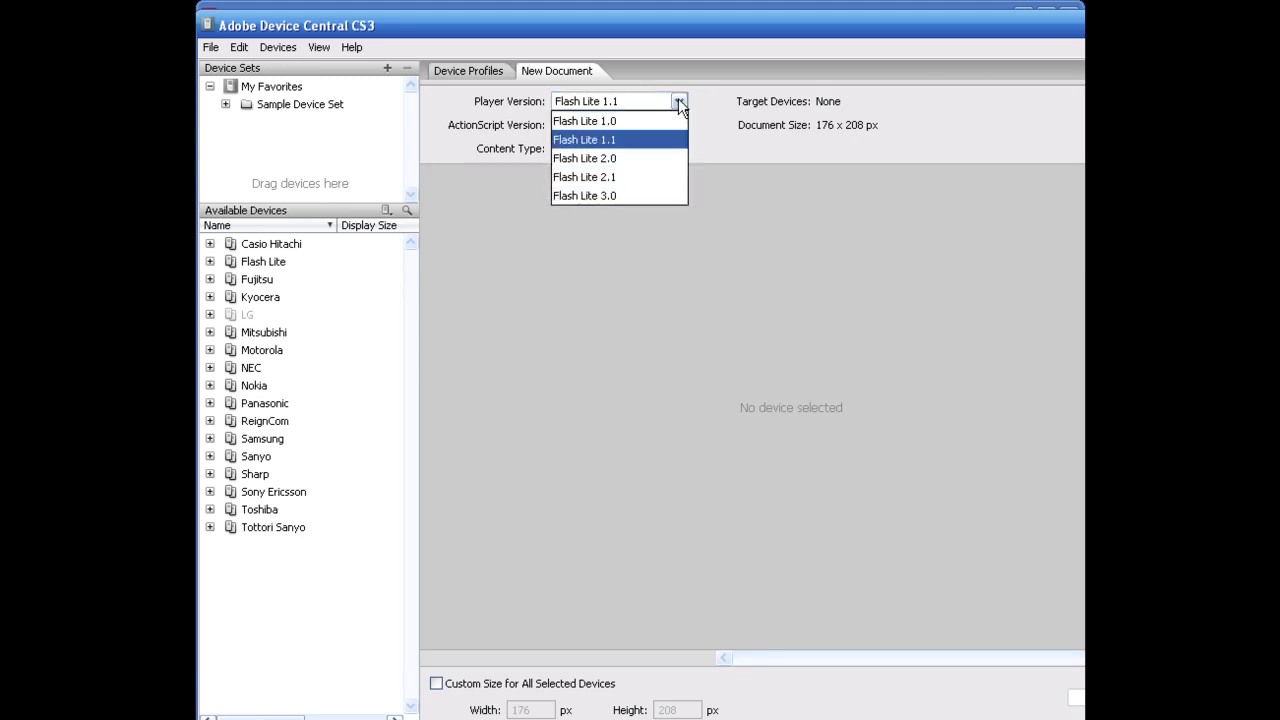
pyautogui.click(600, 196)
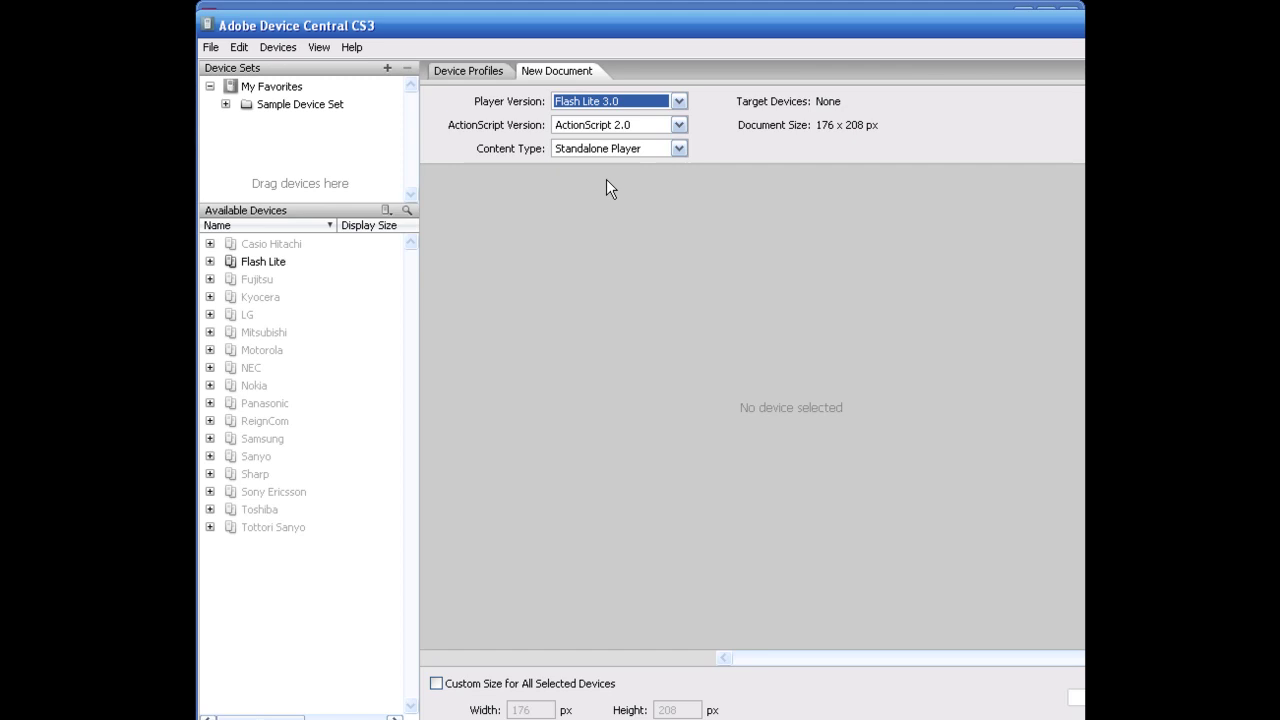
pyautogui.click(678, 124)
pyautogui.click(677, 122)
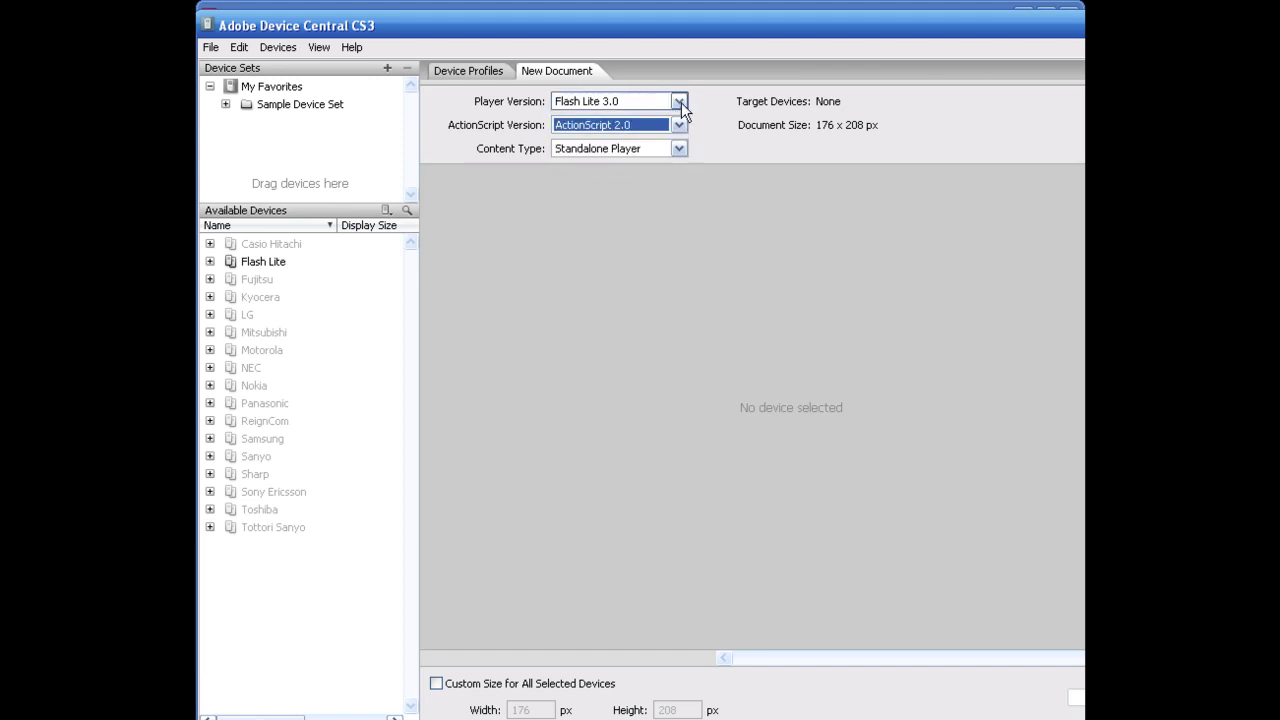
pyautogui.click(681, 102)
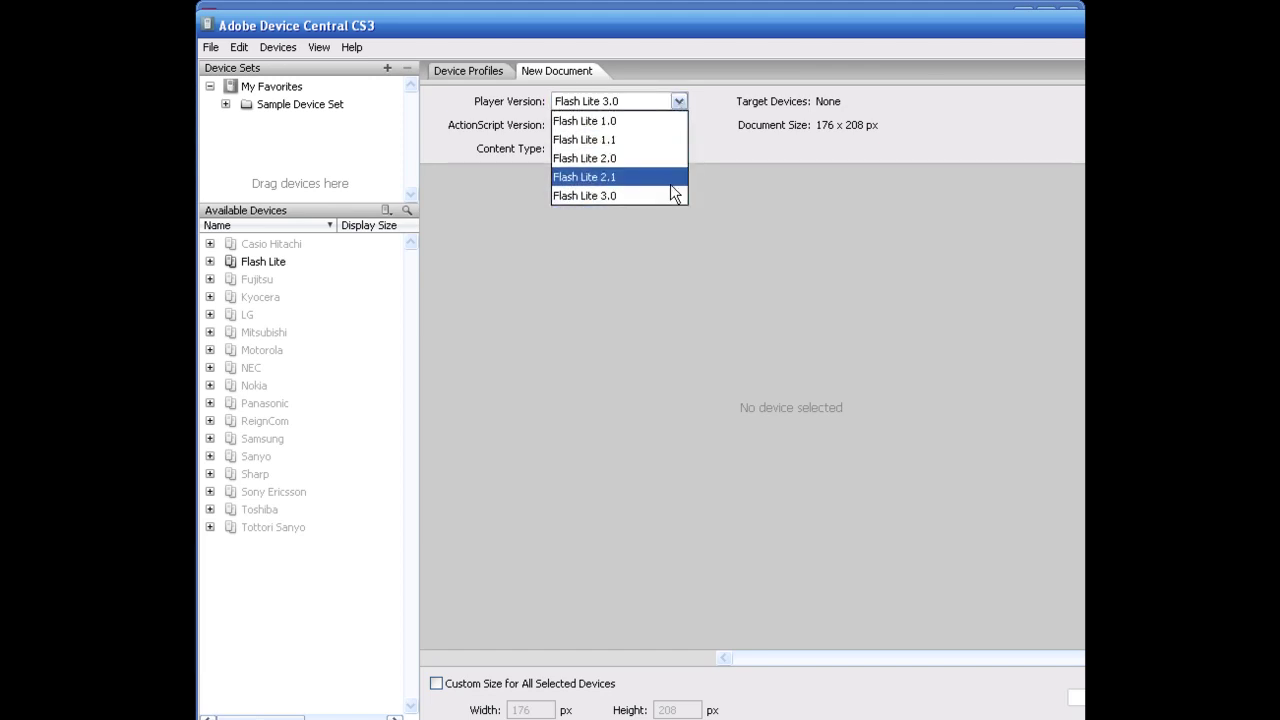
pyautogui.click(679, 104)
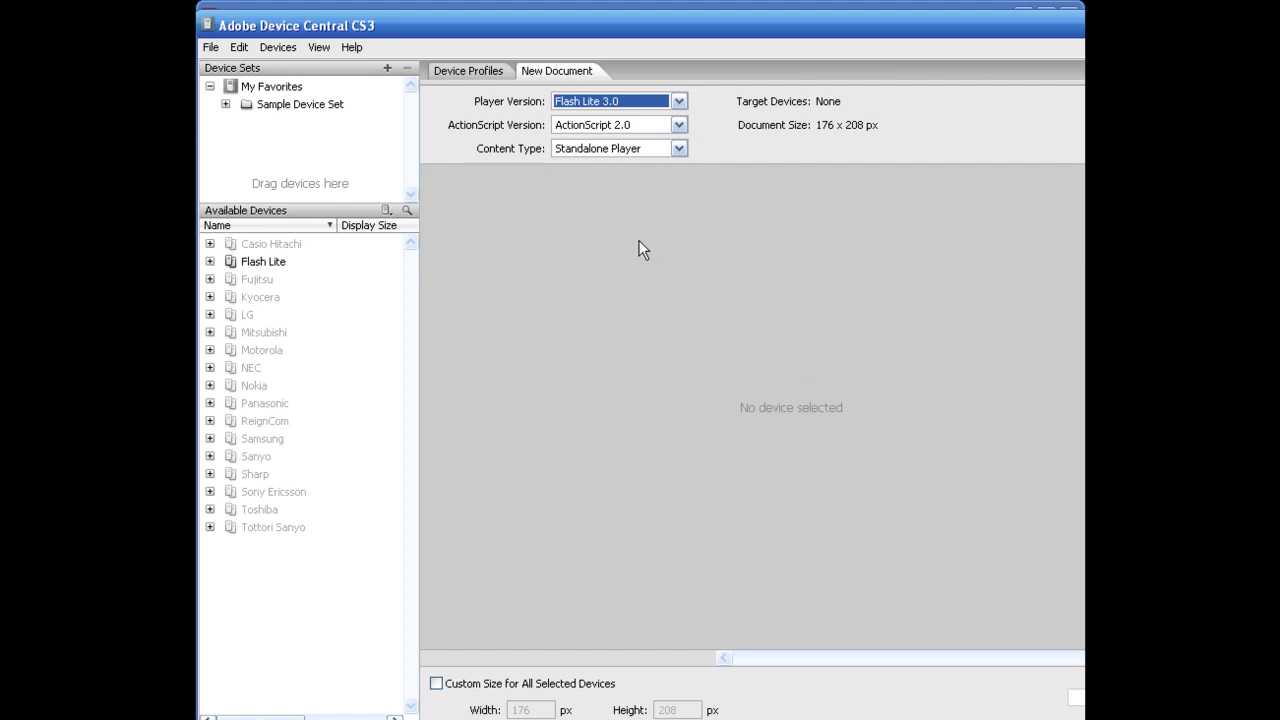
pyautogui.click(210, 262)
pyautogui.click(264, 440)
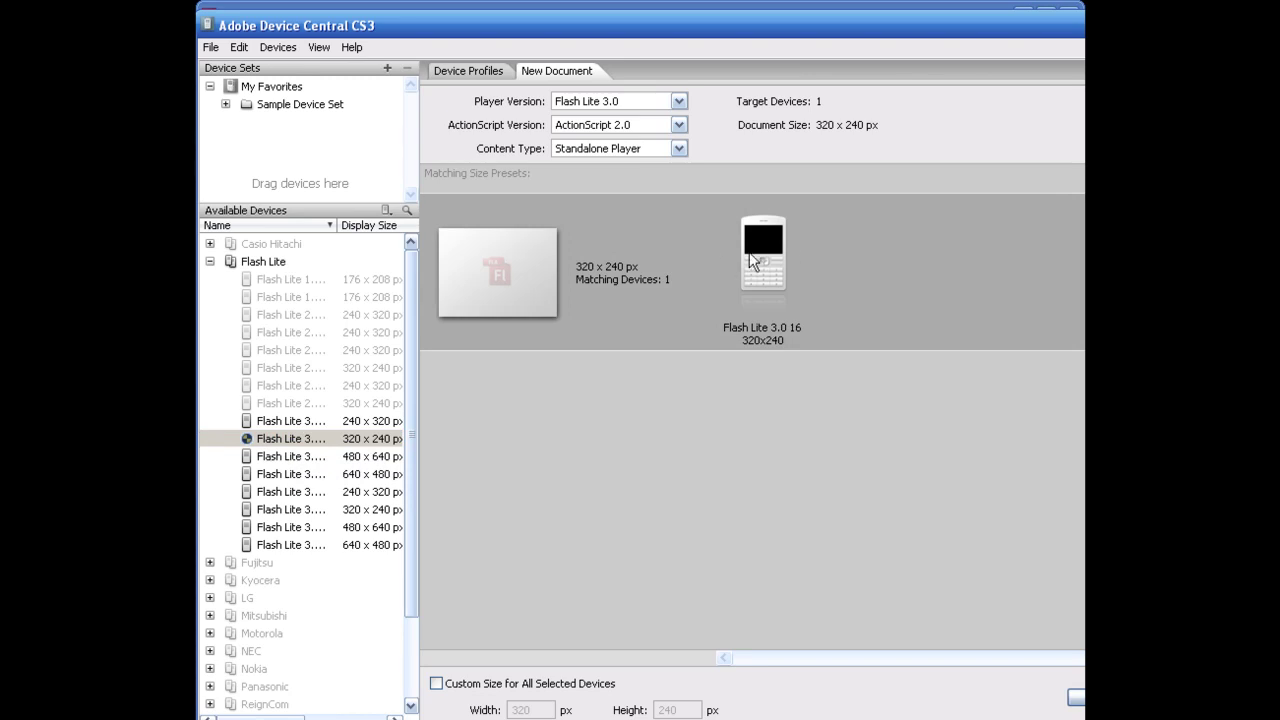
# Create the 320x240 document from the device preset and save it over the existing mobile_playlist.
pyautogui.doubleClick(756, 250)
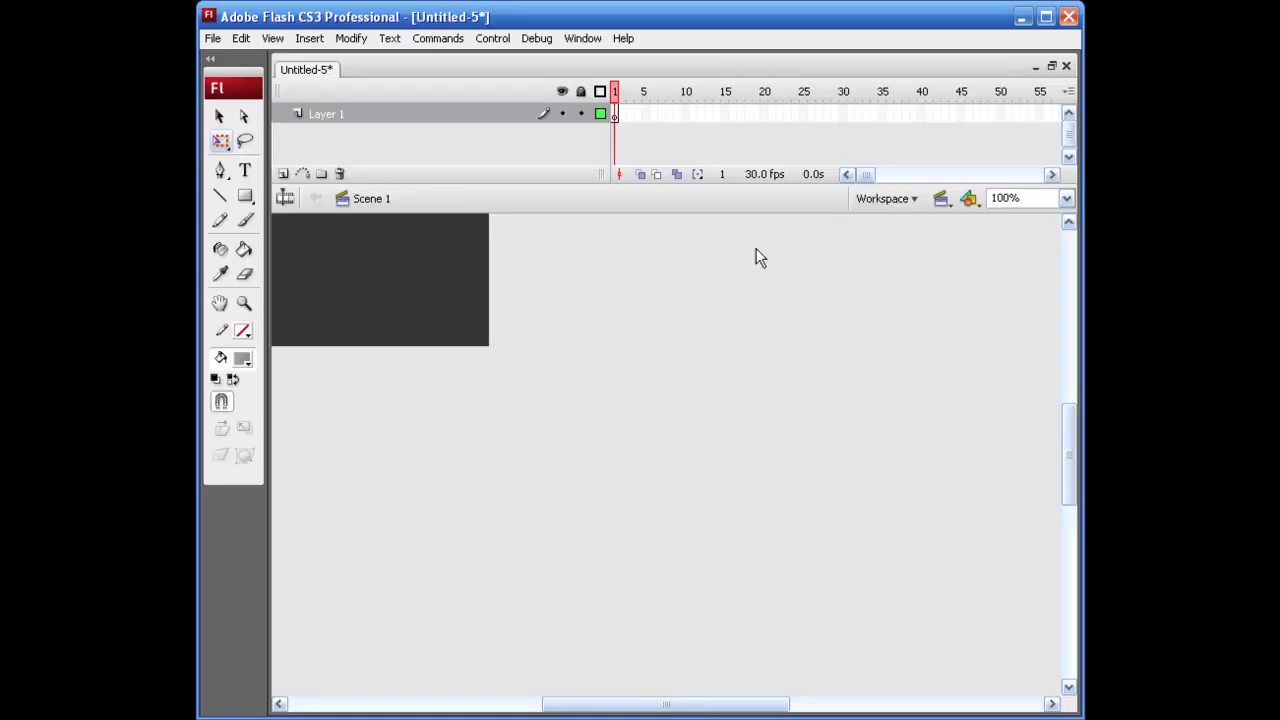
pyautogui.moveTo(487, 305); pyautogui.dragTo(808, 467)
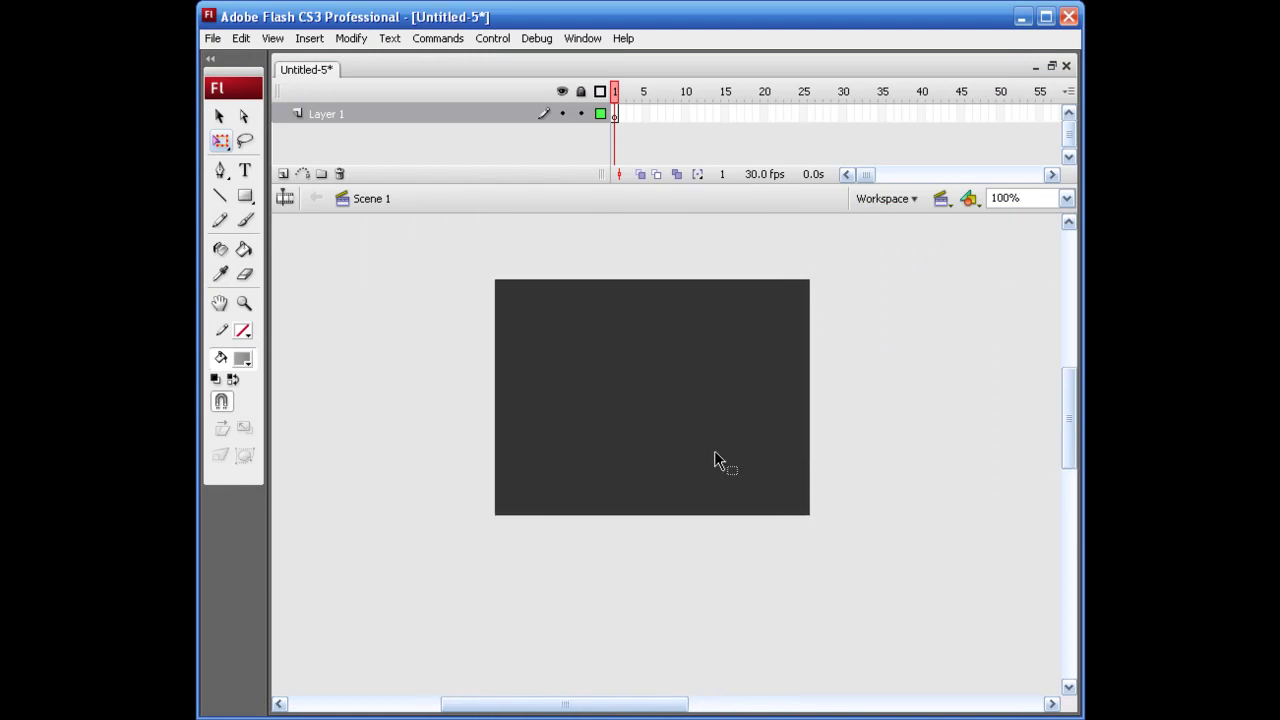
pyautogui.hotkey('ctrl', 's')
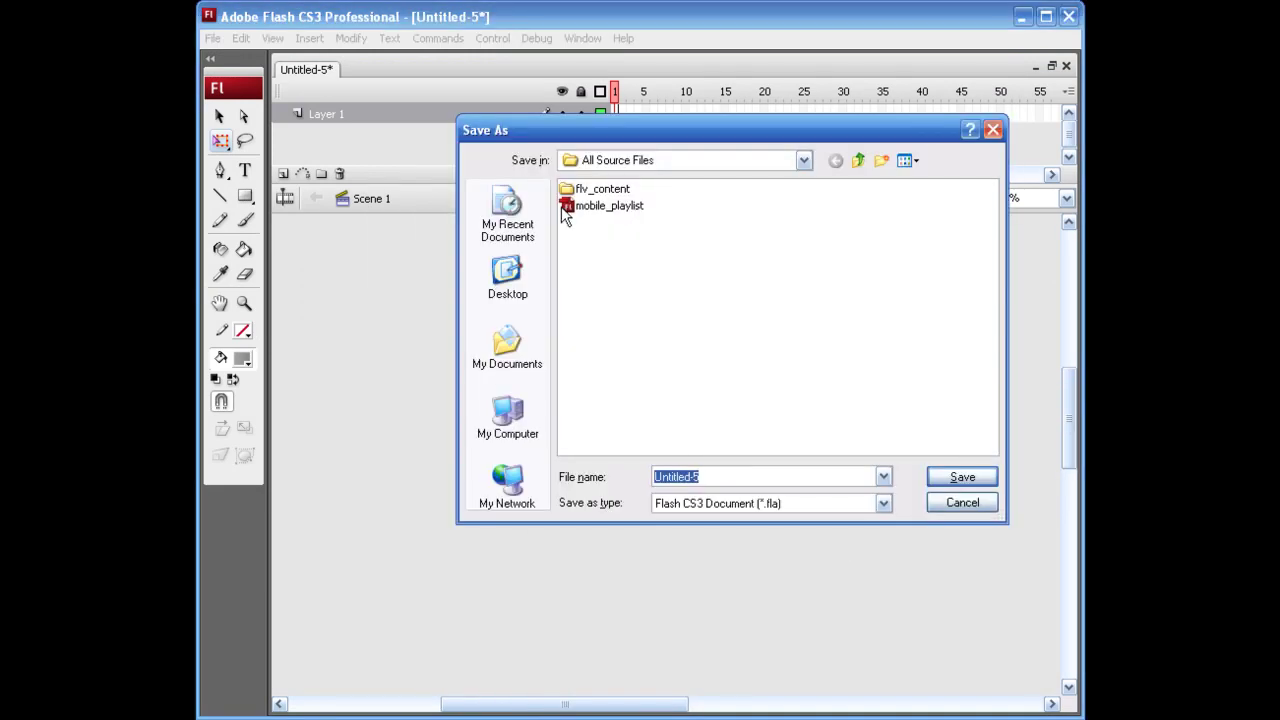
pyautogui.click(578, 212)
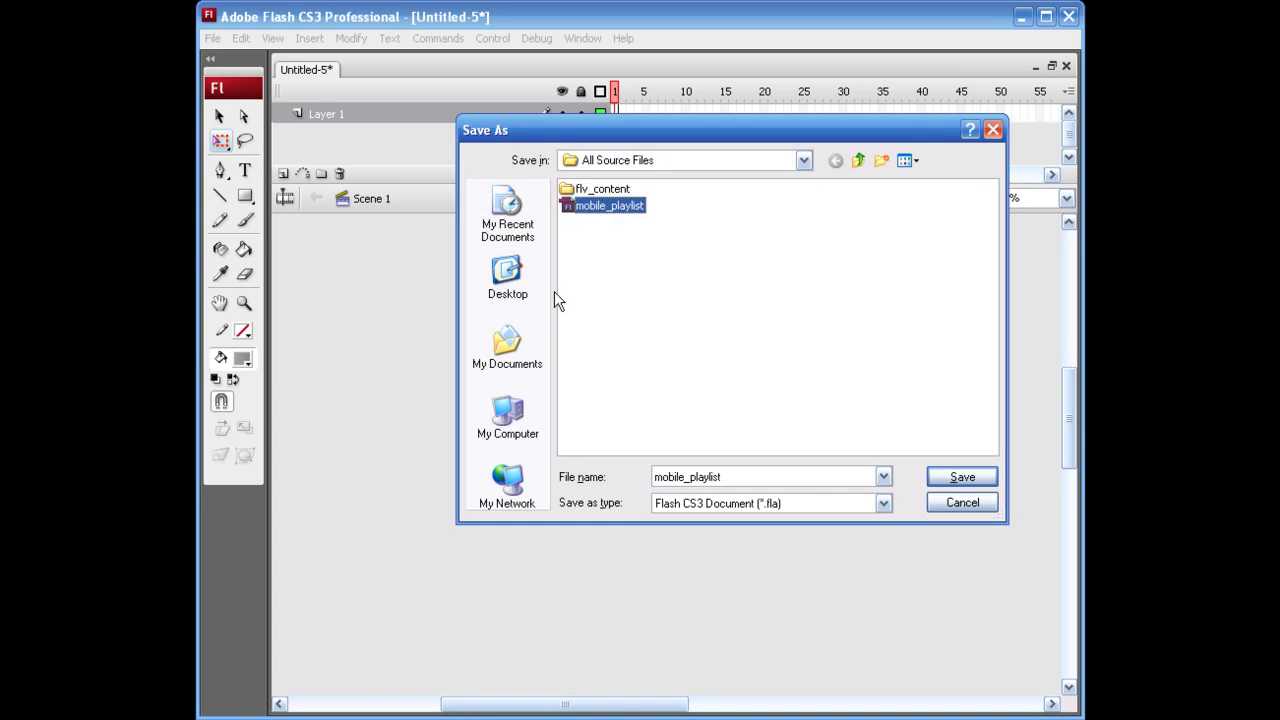
pyautogui.doubleClick(580, 212)
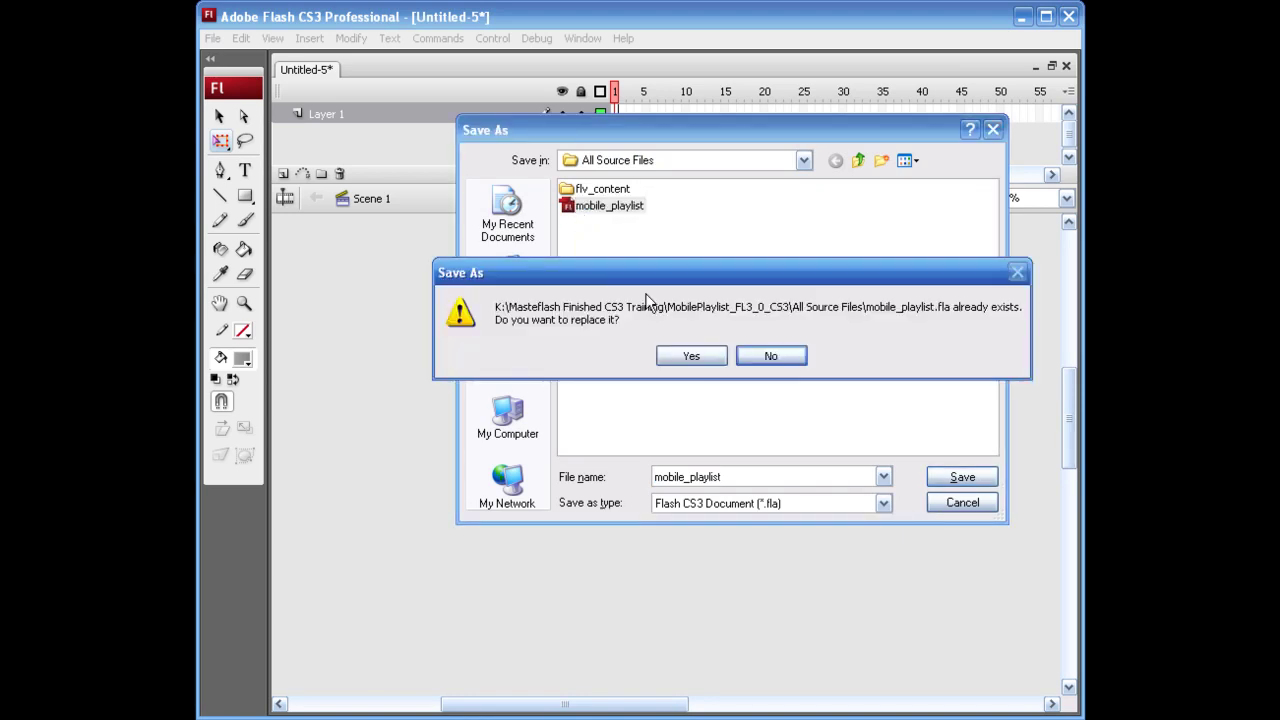
pyautogui.click(675, 355)
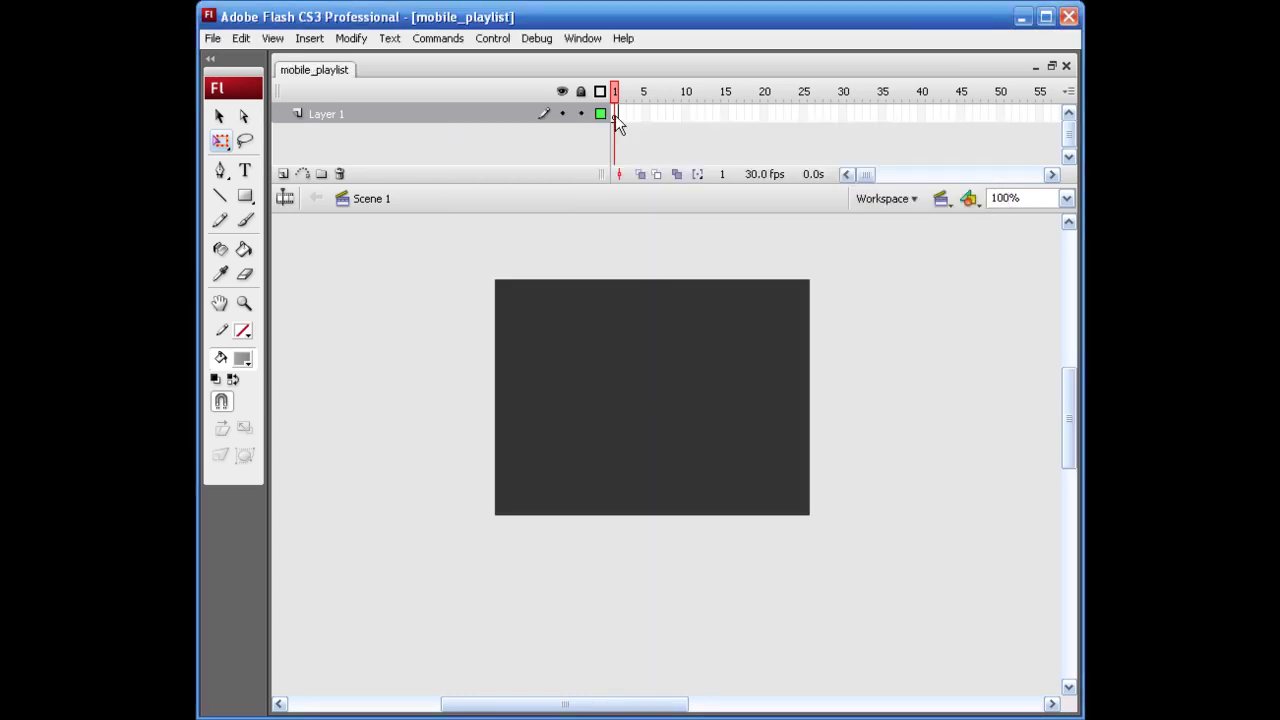
# Paste the Masterflash logo frames, lock that layer, add a layer and move the logo to the top.
pyautogui.rightClick(615, 115)
pyautogui.click(713, 336)
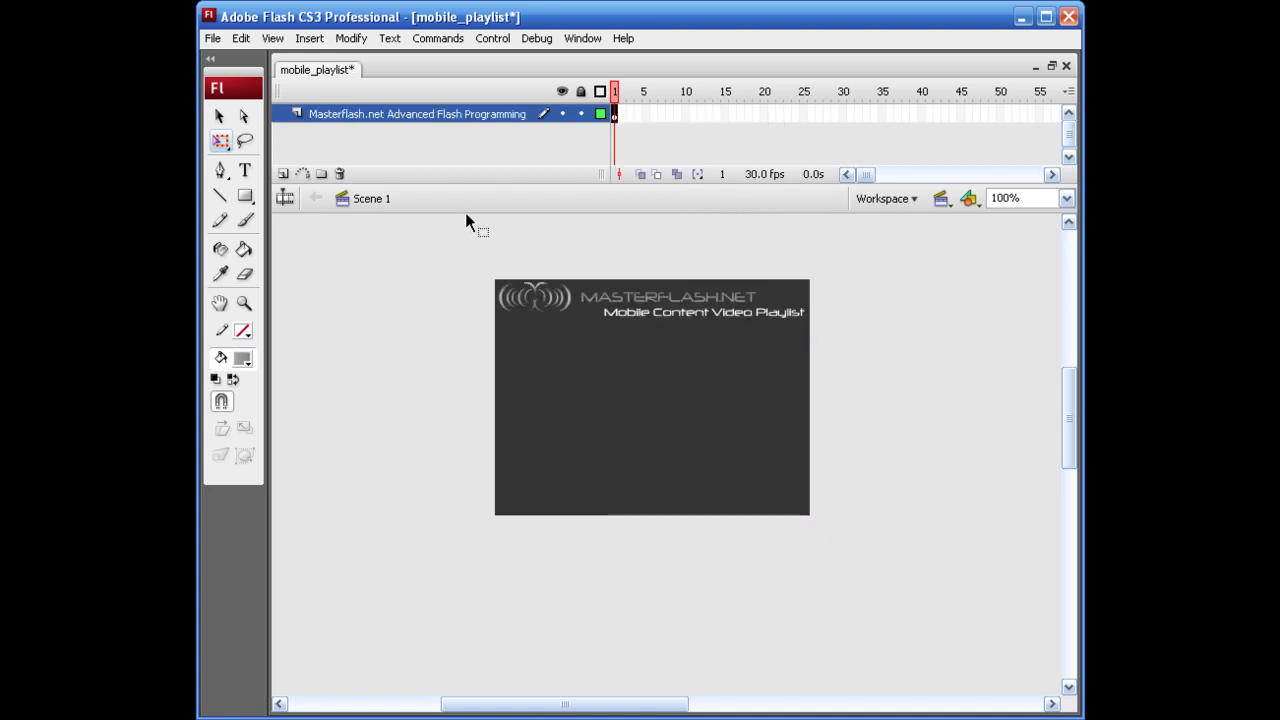
pyautogui.click(581, 114)
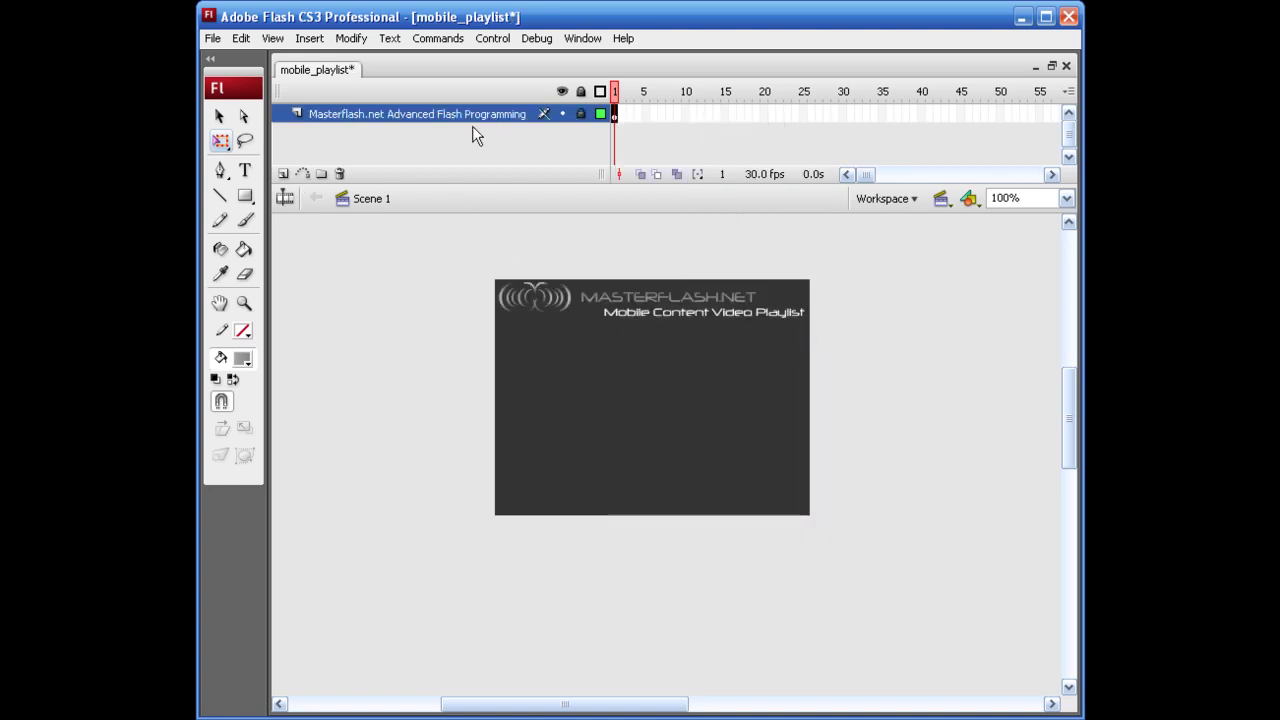
pyautogui.click(283, 174)
pyautogui.click(283, 174)
pyautogui.moveTo(318, 151); pyautogui.dragTo(318, 112)
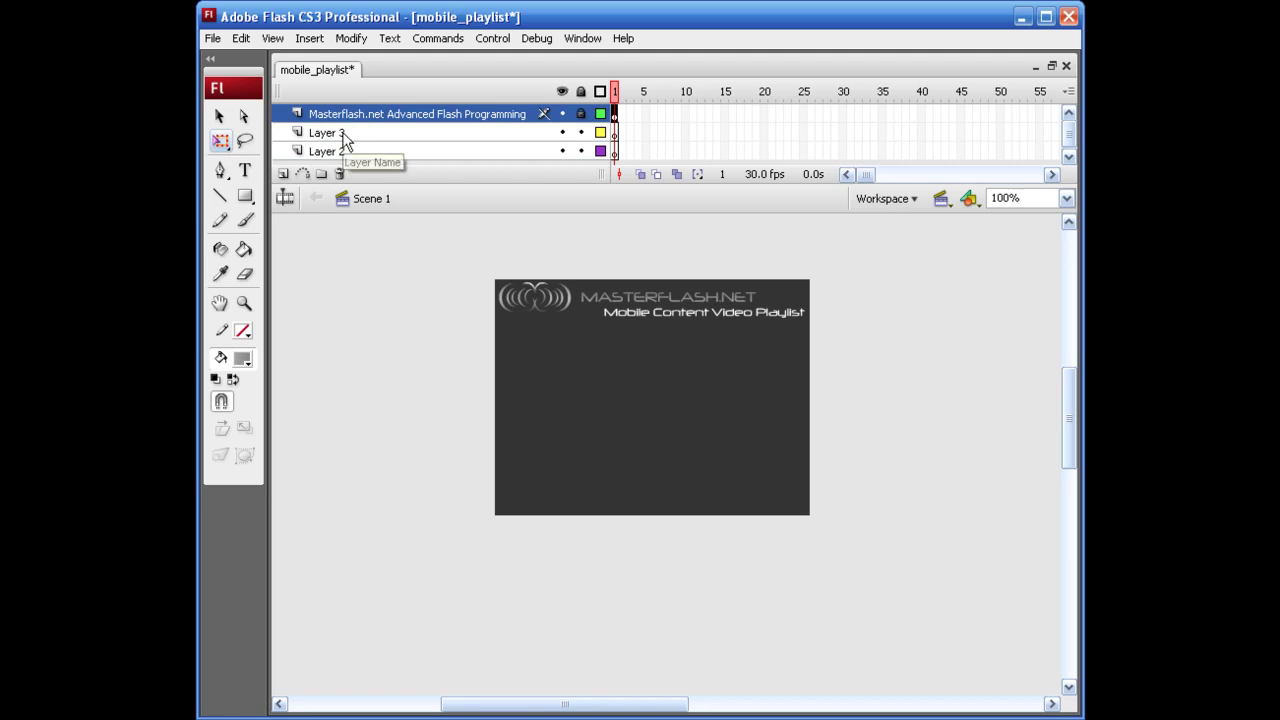
pyautogui.click(376, 305)
pyautogui.hotkey('ctrl', 's')
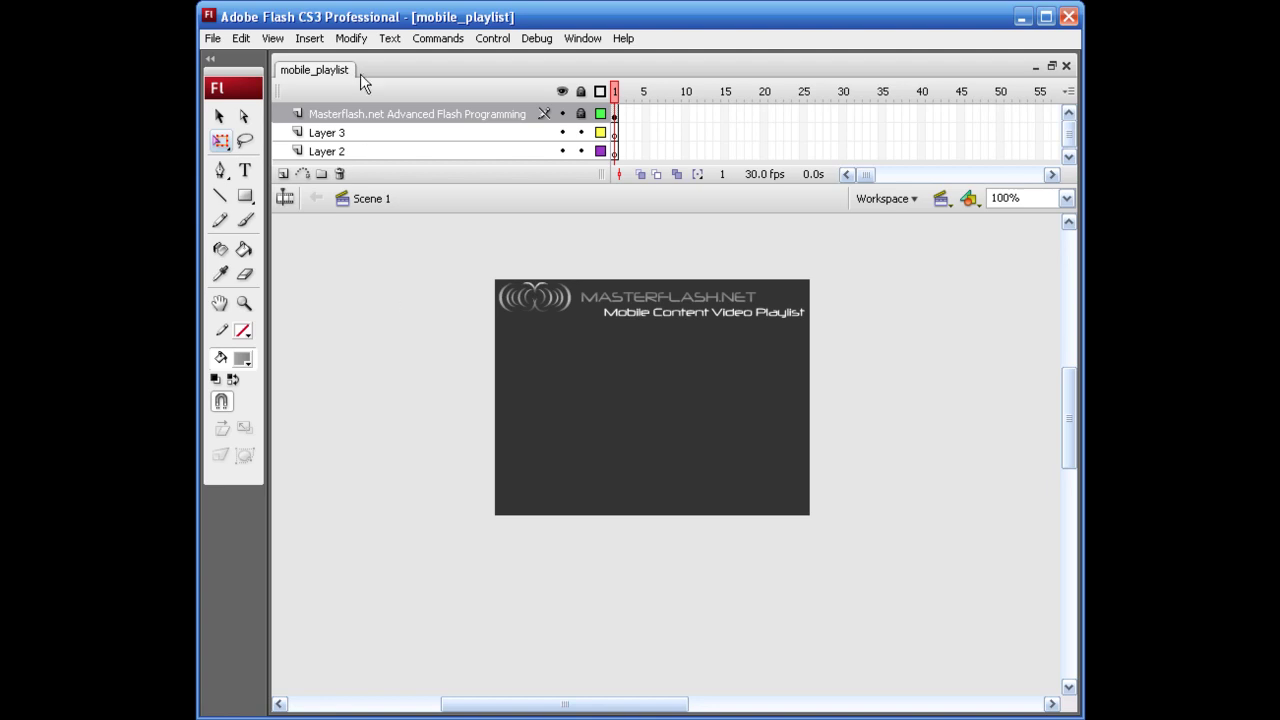
# Rename the two lower layers Actions and vid_player.
pyautogui.doubleClick(330, 133)
pyautogui.write('Actions')
pyautogui.press('Return')
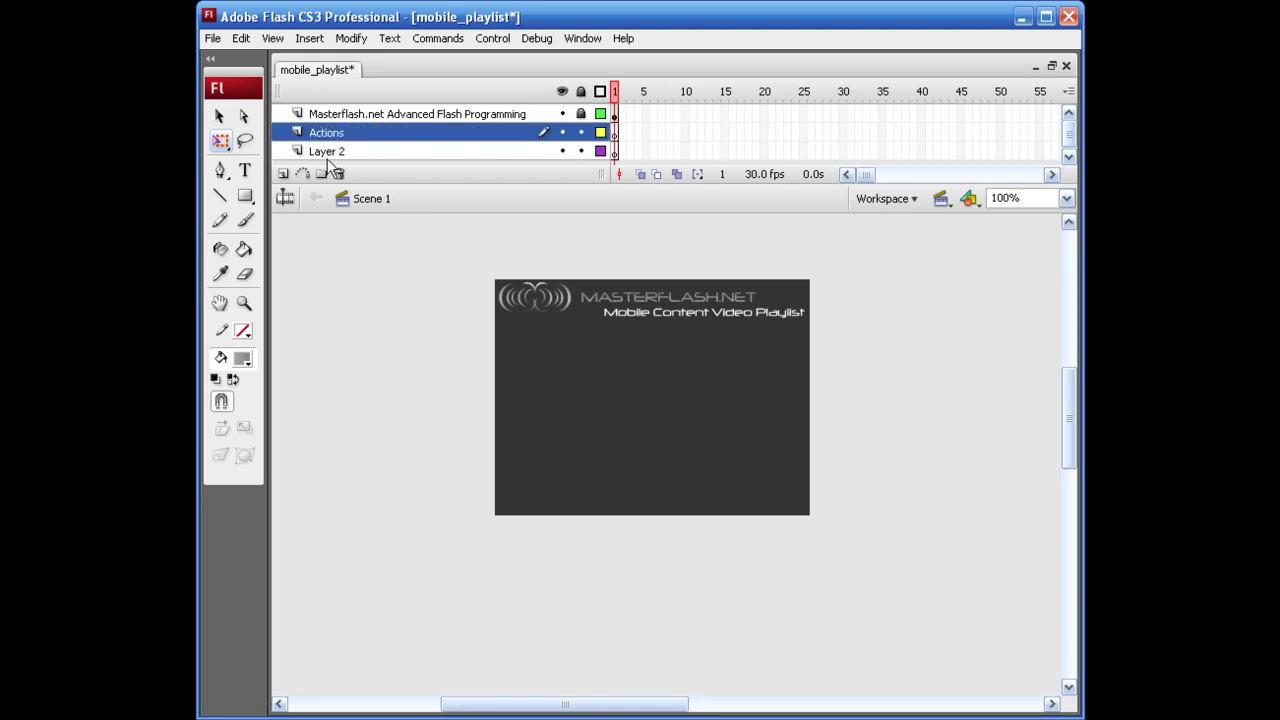
pyautogui.doubleClick(320, 152)
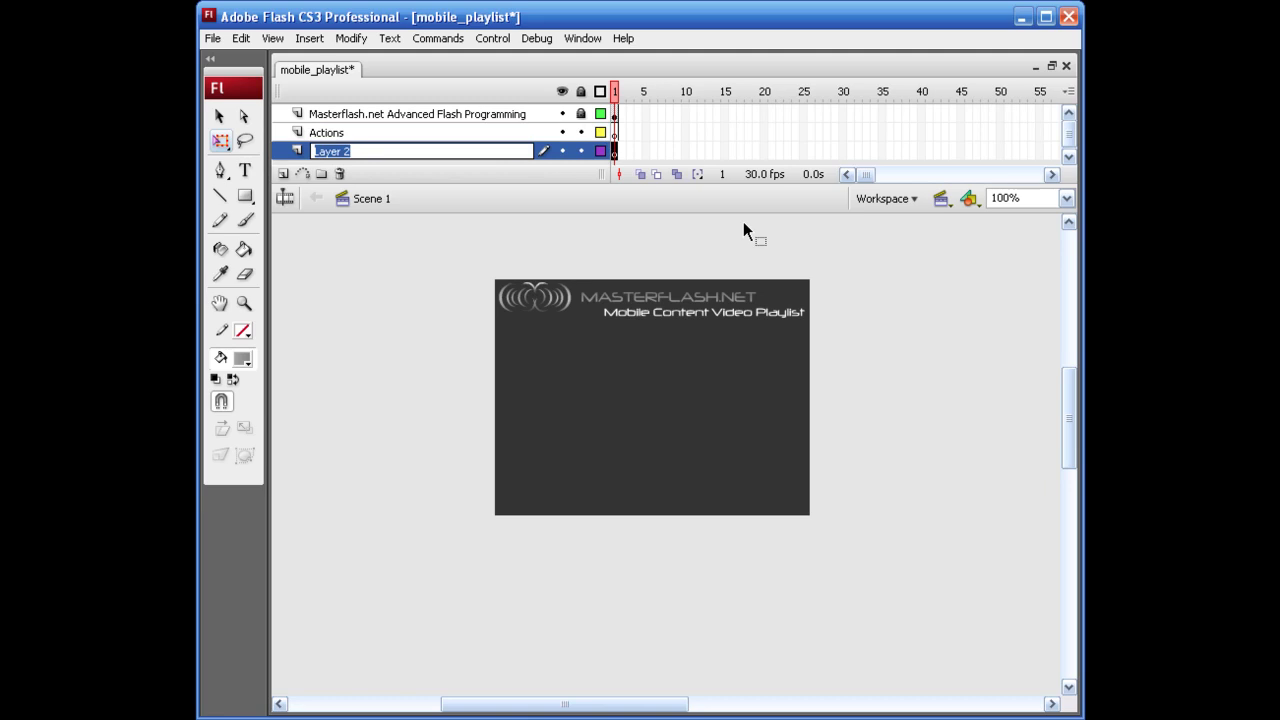
pyautogui.write('vid_player')
pyautogui.press('Return')
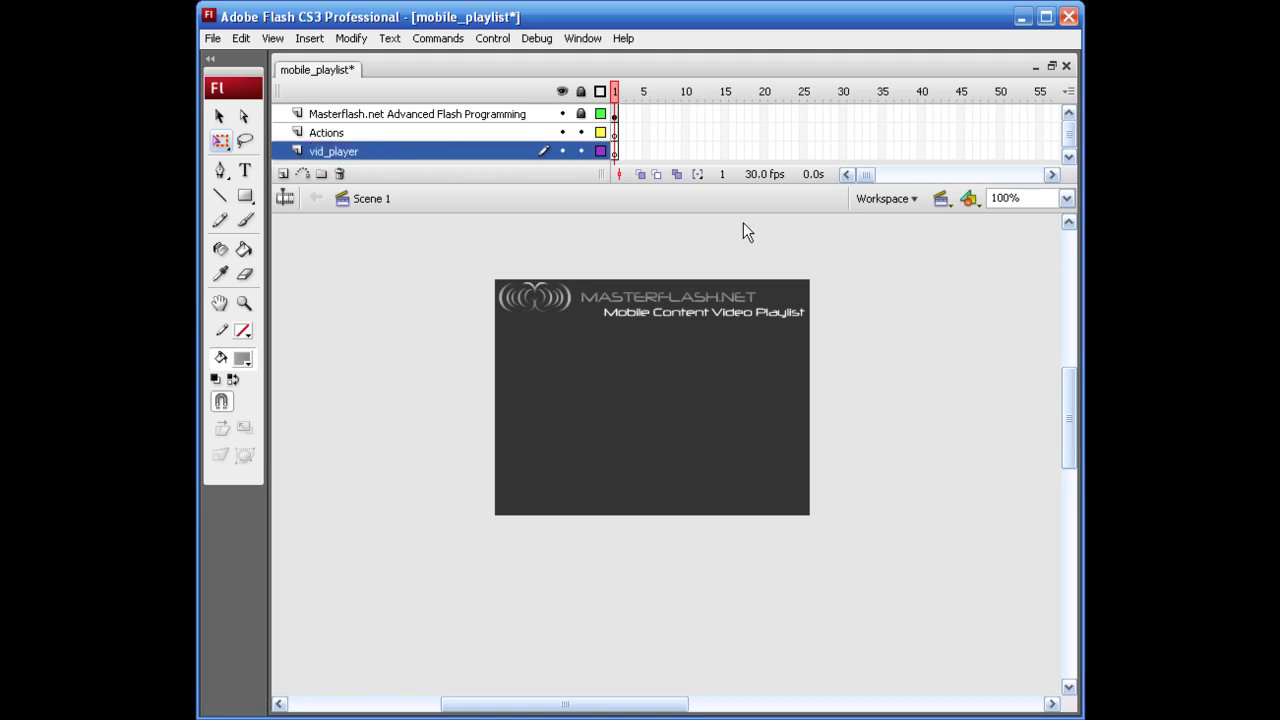
pyautogui.click(774, 369)
pyautogui.hotkey('ctrl', 'l')
# Create an ActionScript-controlled video symbol named Video 1 from the Library panel menu.
pyautogui.hotkey('ctrl', 's')
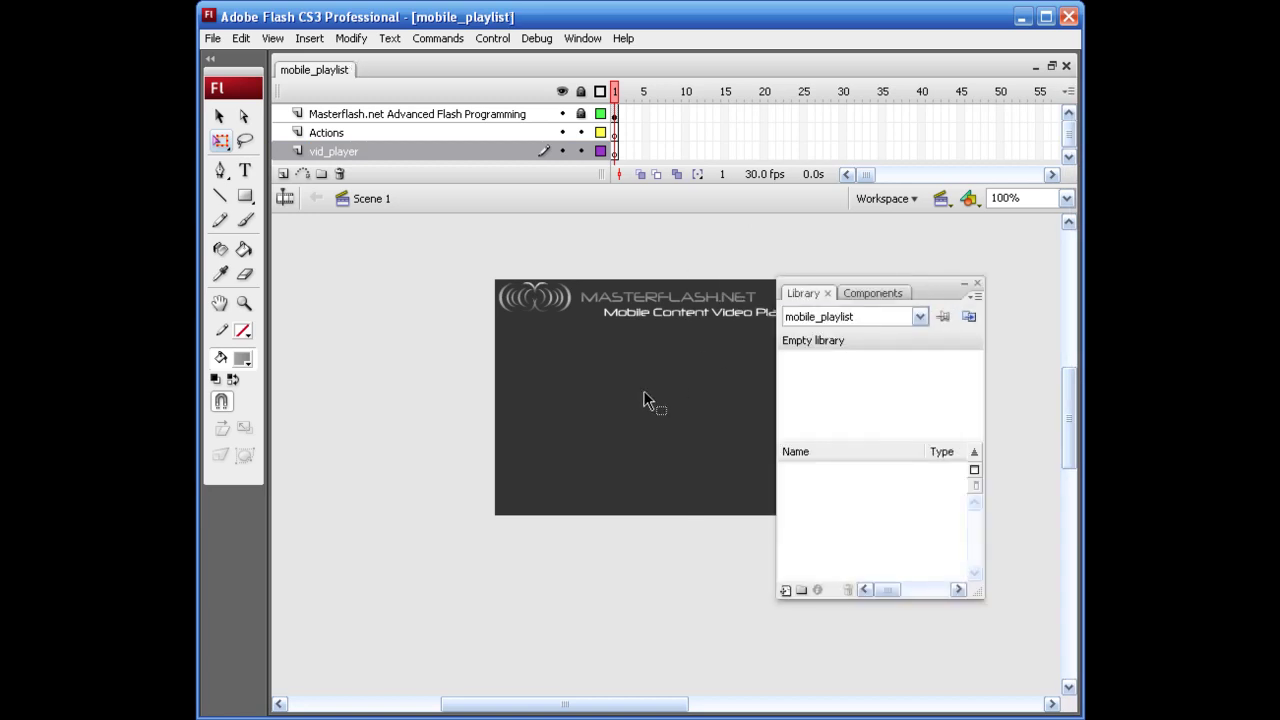
pyautogui.moveTo(933, 281); pyautogui.dragTo(801, 274)
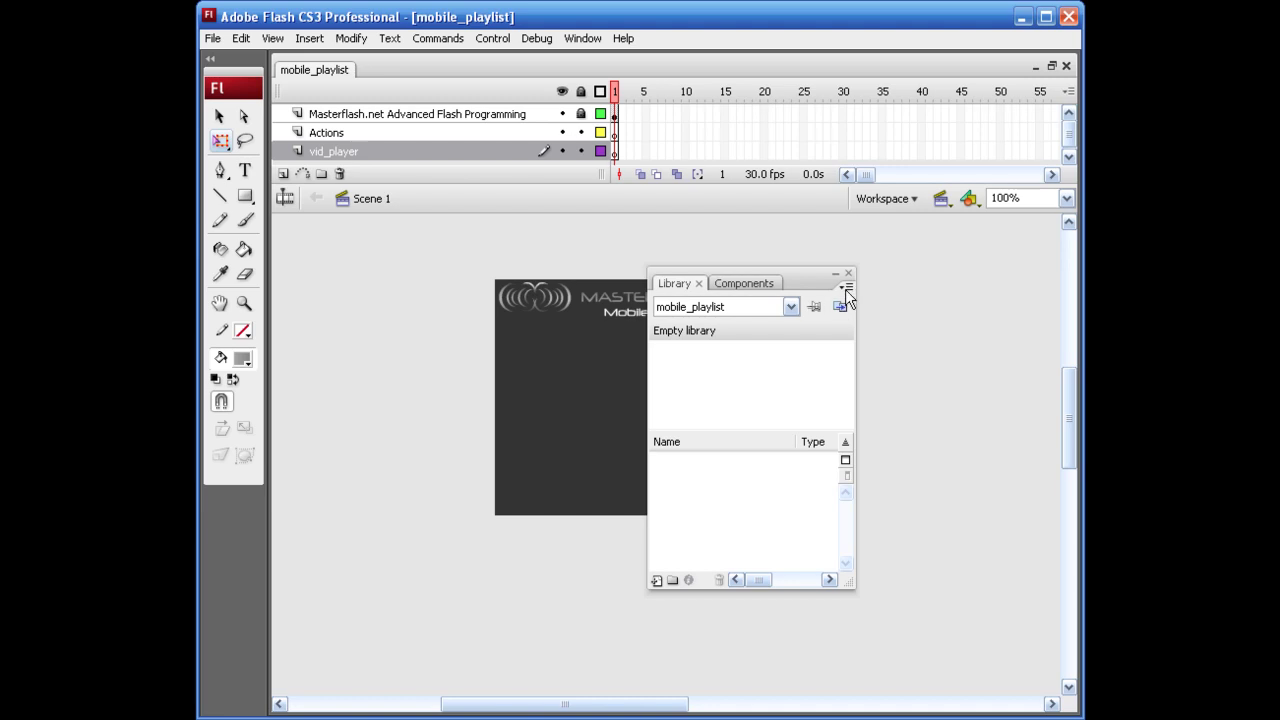
pyautogui.click(847, 287)
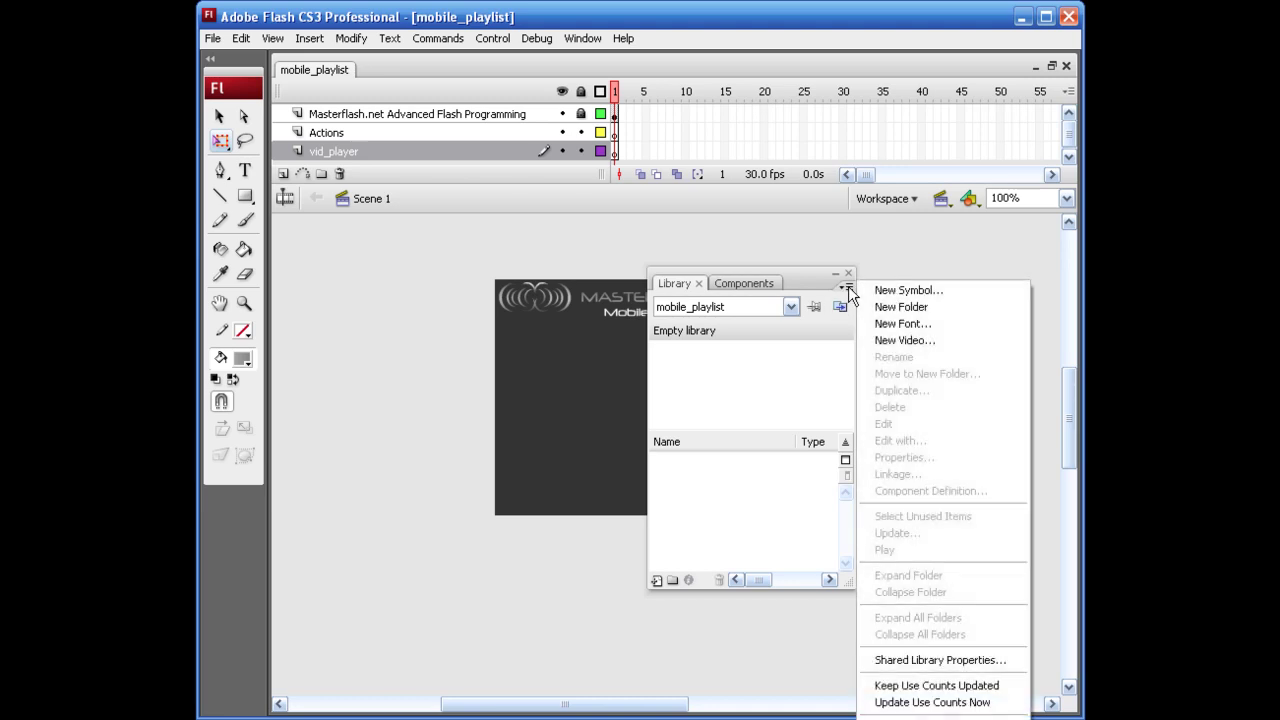
pyautogui.click(892, 341)
pyautogui.moveTo(890, 263); pyautogui.dragTo(572, 263)
pyautogui.doubleClick(560, 300)
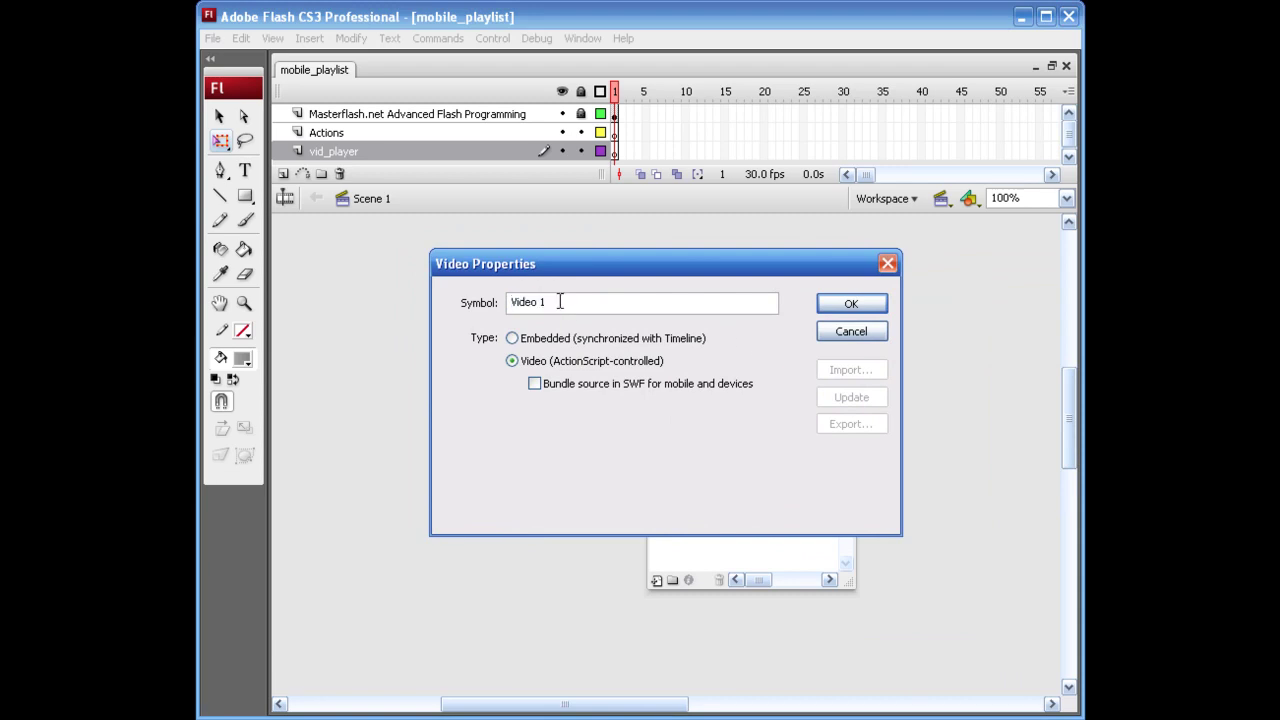
pyautogui.click(846, 303)
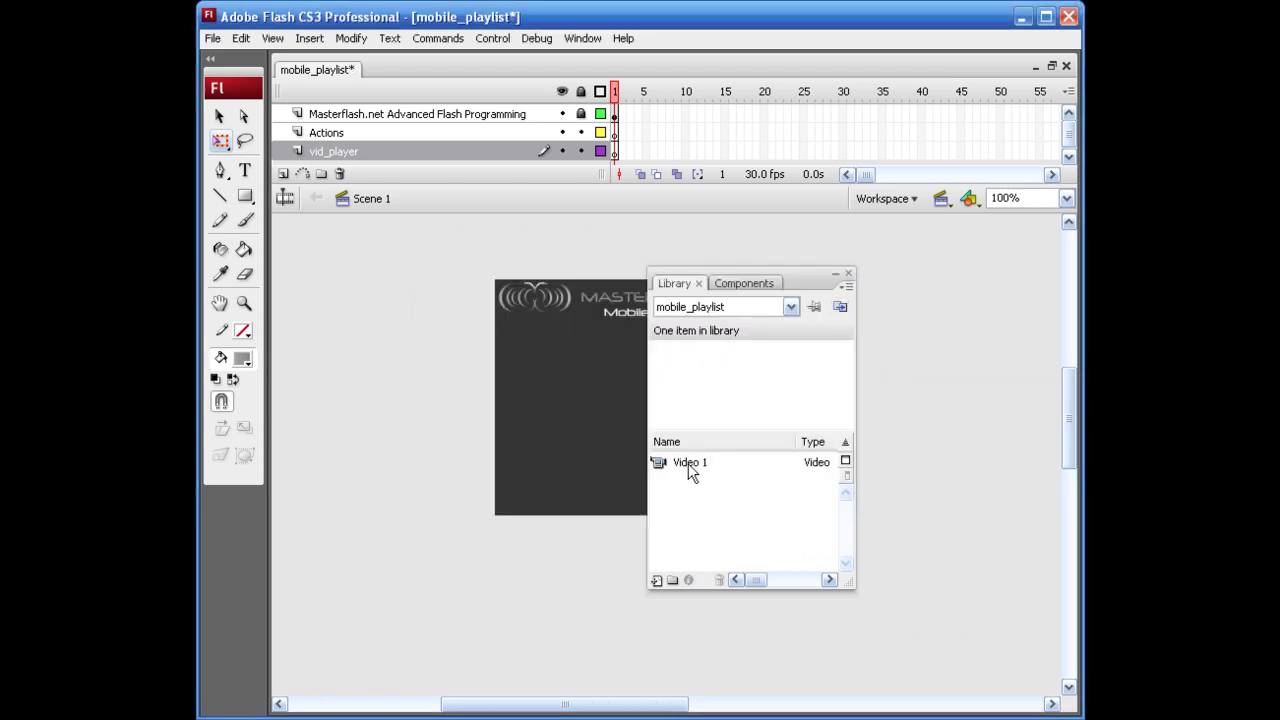
# Place Video 1 on the stage, show rulers and pull a vertical guide below the logo.
pyautogui.moveTo(700, 465); pyautogui.dragTo(560, 438)
pyautogui.moveTo(802, 272); pyautogui.dragTo(1180, 300)
pyautogui.moveTo(540, 442); pyautogui.dragTo(635, 420)
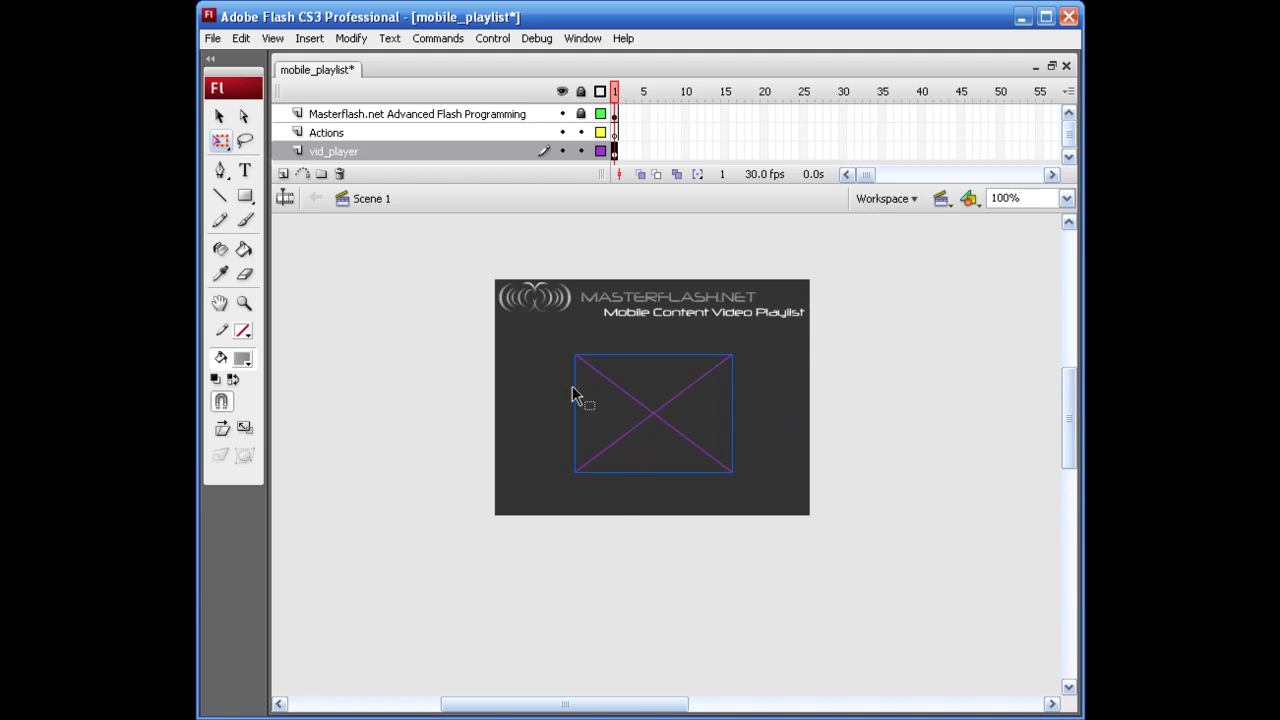
pyautogui.press('z')
pyautogui.moveTo(485, 268); pyautogui.dragTo(846, 537)
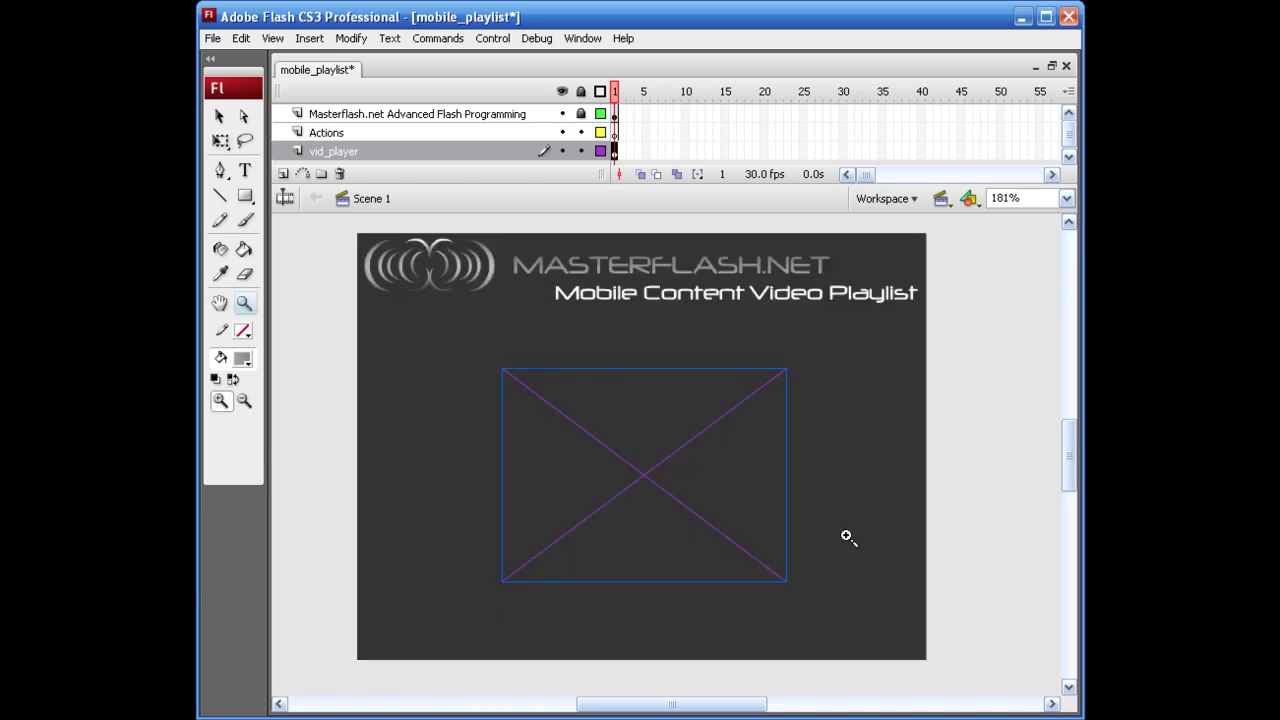
pyautogui.hotkey('ctrl', 'alt', 'shift', 'r')
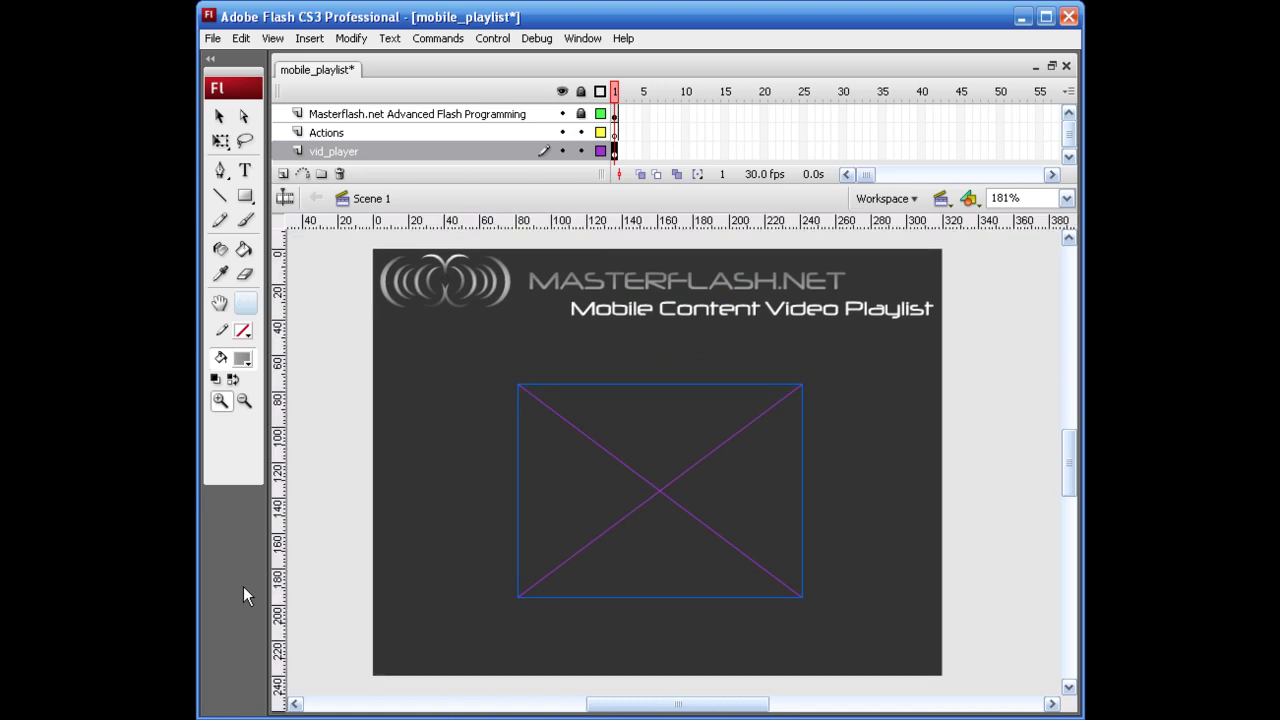
pyautogui.press('v')
pyautogui.moveTo(286, 529); pyautogui.dragTo(662, 530)
# Align the video on the guide, scale it to 120% (192 x 144) and save.
pyautogui.press('q')
pyautogui.press('Up')
pyautogui.press('Up')
pyautogui.press('Up')
pyautogui.press('Up')
pyautogui.press('Up')
pyautogui.press('Up')
pyautogui.press('Up')
pyautogui.press('Up')
pyautogui.press('Up')
pyautogui.press('Up')
pyautogui.press('Up')
pyautogui.press('Left')
pyautogui.press('Left')
pyautogui.press('Left')
pyautogui.press('Left')
pyautogui.press('Left')
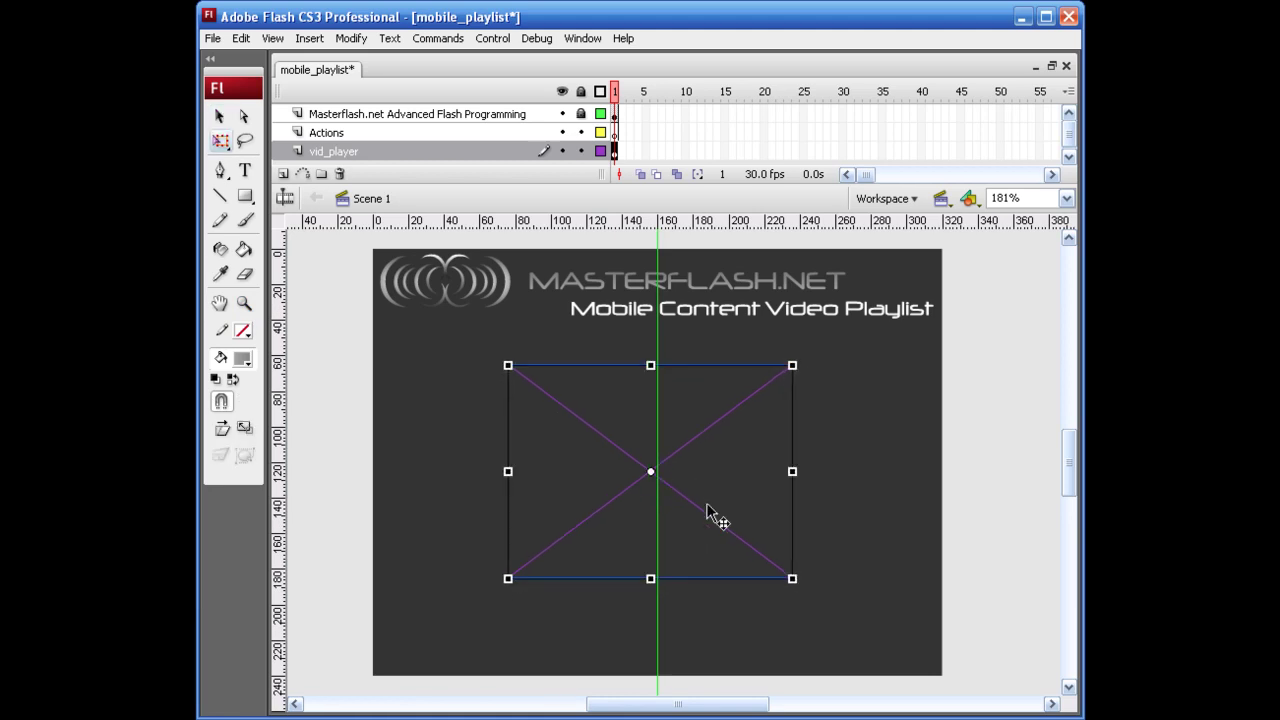
pyautogui.press('Right')
pyautogui.press('Right')
pyautogui.press('Right')
pyautogui.press('Right')
pyautogui.press('Right')
pyautogui.press('Left')
pyautogui.hotkey('ctrl', 'alt', 's')
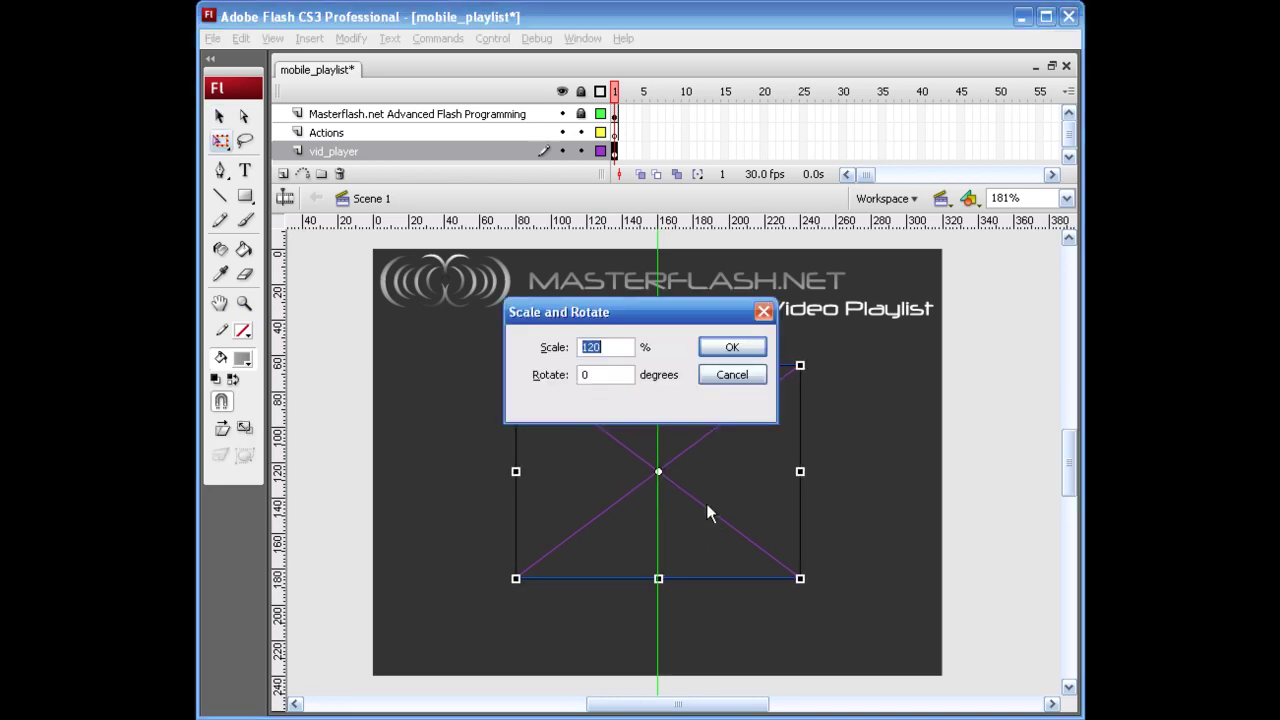
pyautogui.press('Return')
pyautogui.press('Up')
pyautogui.press('Up')
pyautogui.press('Up')
pyautogui.press('Up')
pyautogui.press('Up')
pyautogui.press('Up')
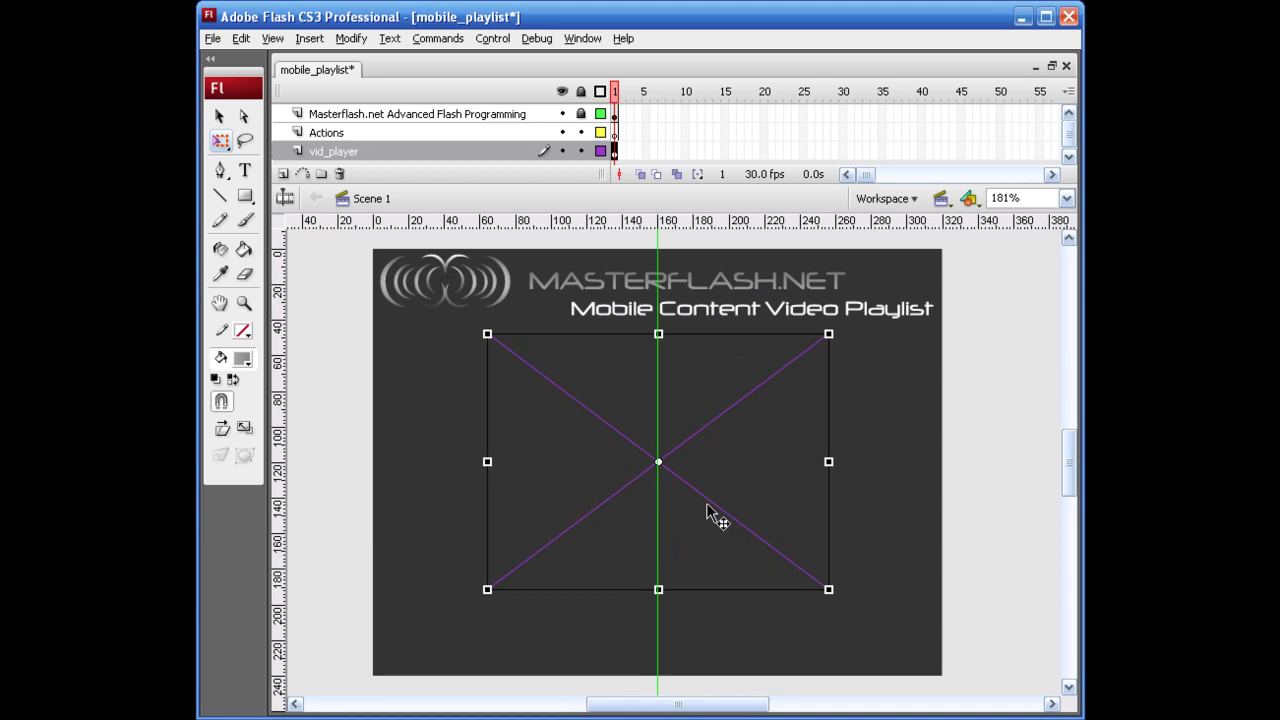
pyautogui.press('Left')
pyautogui.click(955, 560)
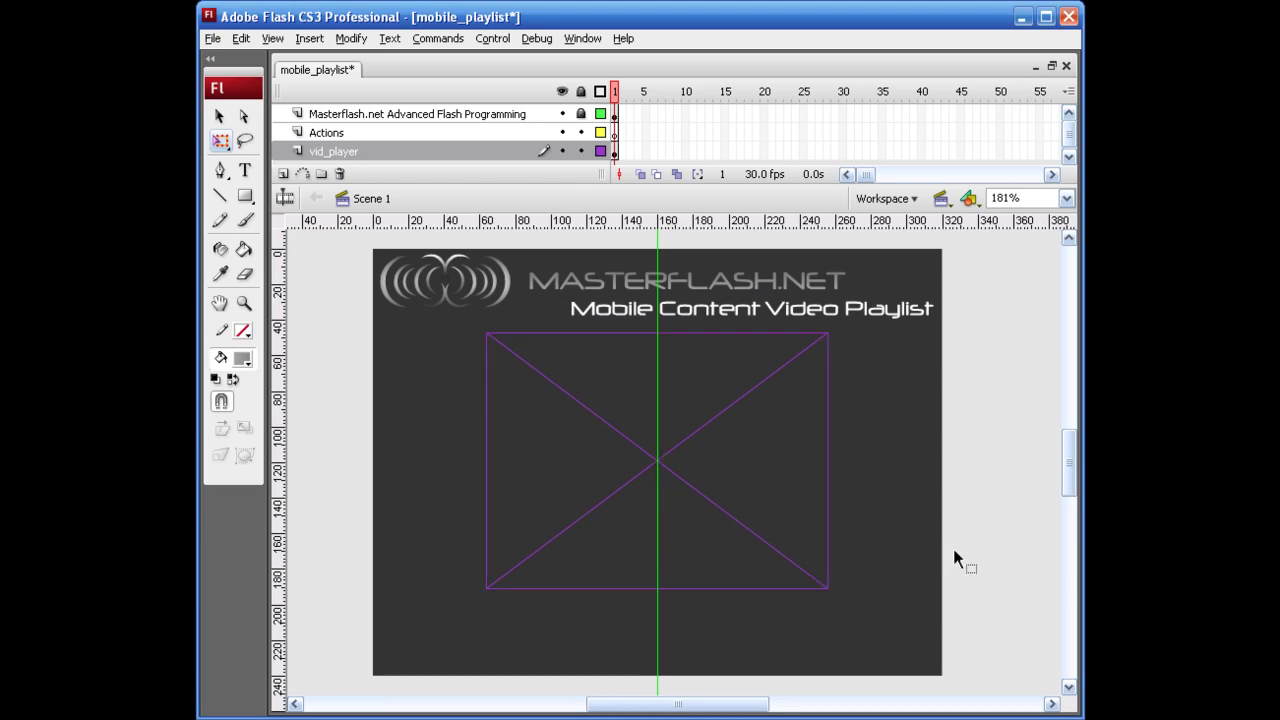
pyautogui.hotkey('ctrl', 's')
pyautogui.hotkey('ctrl', 'F3')
pyautogui.moveTo(685, 646); pyautogui.dragTo(732, 521)
# Enter vid_player as the Video 1 instance name in the Properties panel and save mobile_playlist.
pyautogui.click(728, 423)
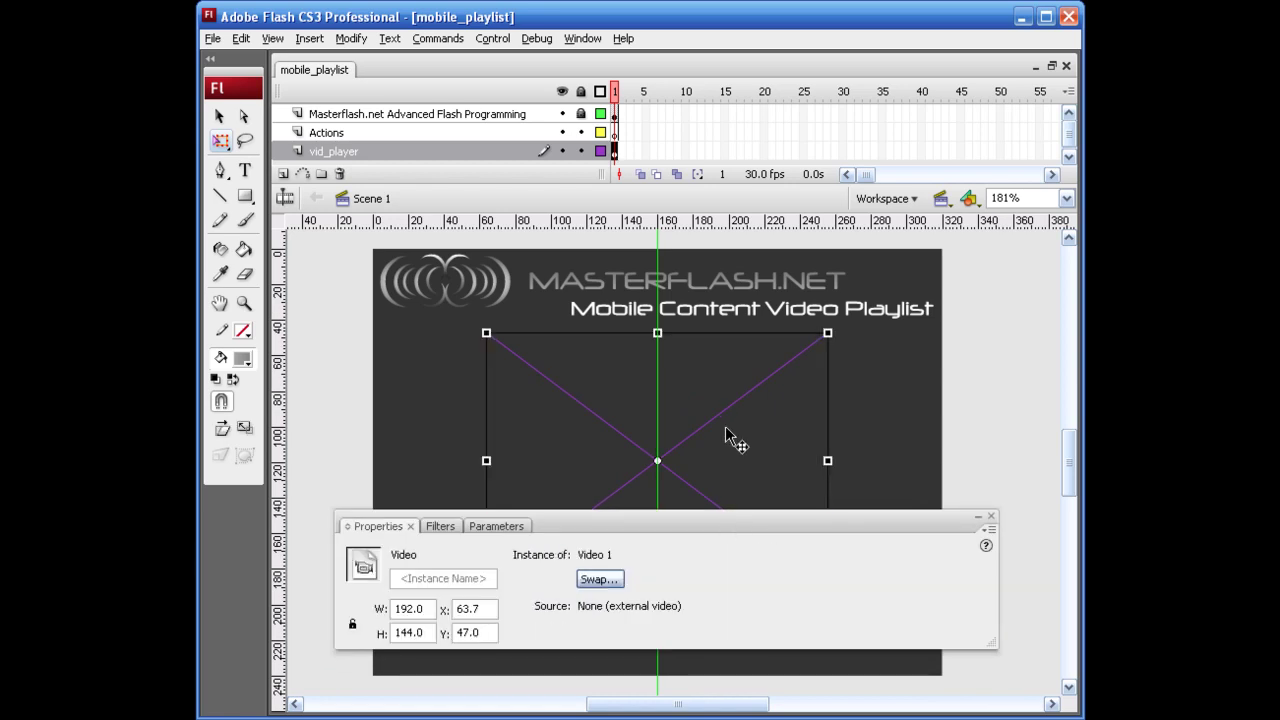
pyautogui.press('v')
pyautogui.click(446, 578)
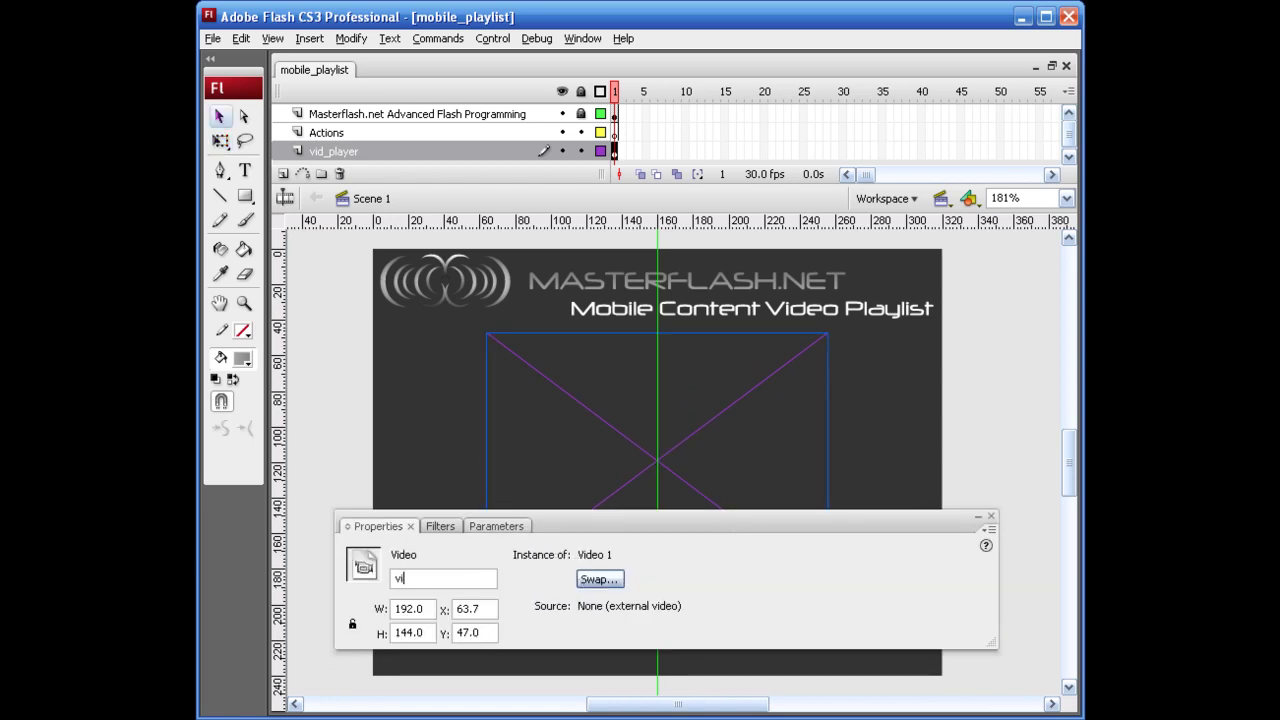
pyautogui.write('_player')
pyautogui.press('Return')
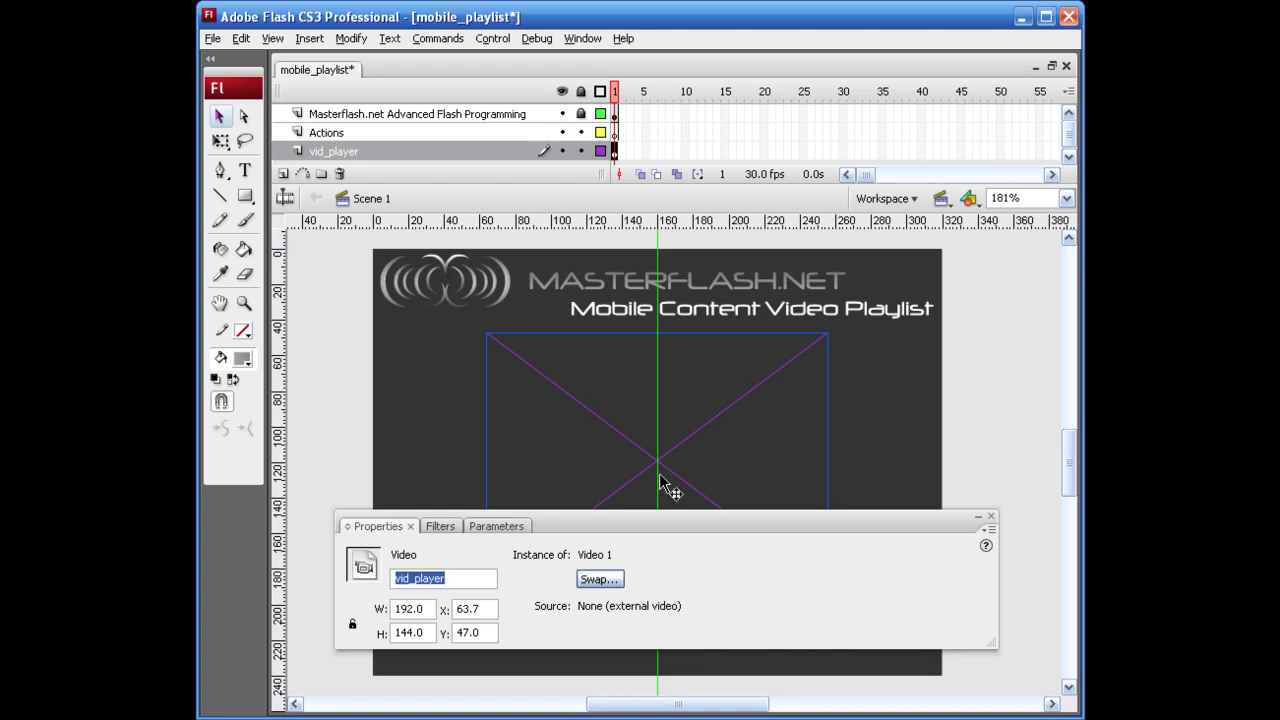
pyautogui.click(652, 414)
pyautogui.hotkey('ctrl', 'F3')
pyautogui.click(878, 594)
pyautogui.hotkey('ctrl', 's')
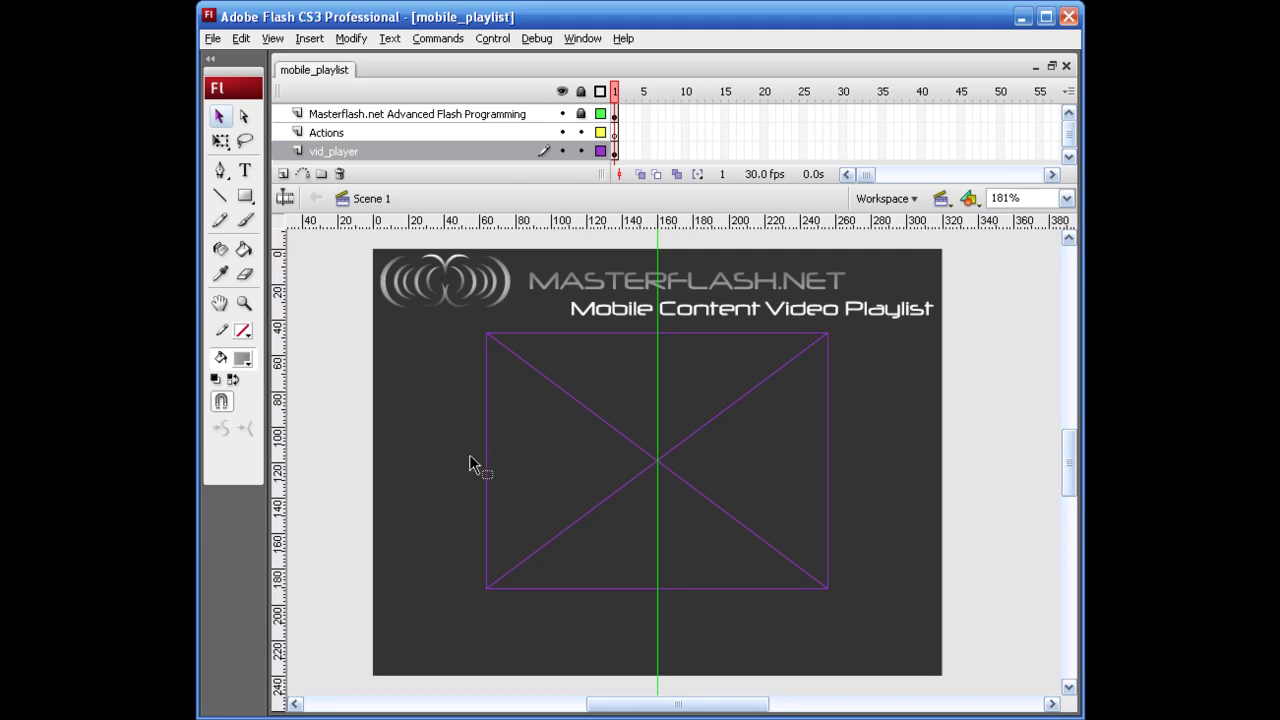
pyautogui.click(538, 413)
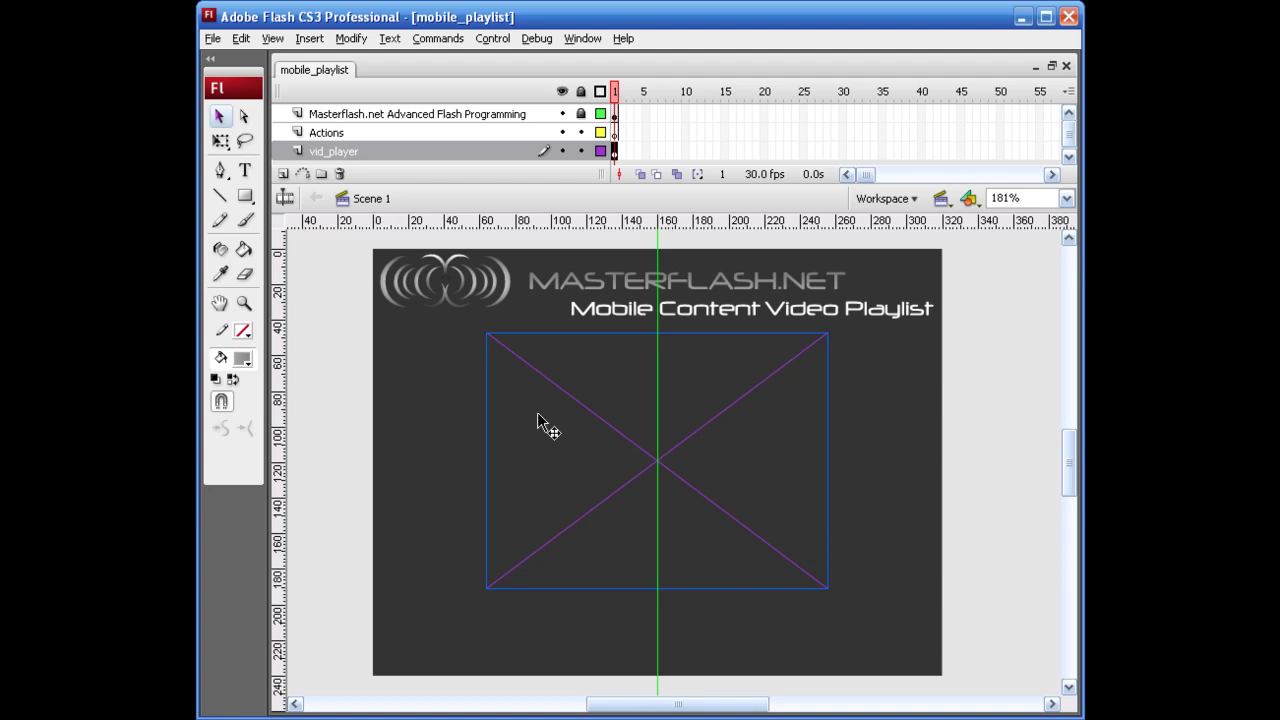